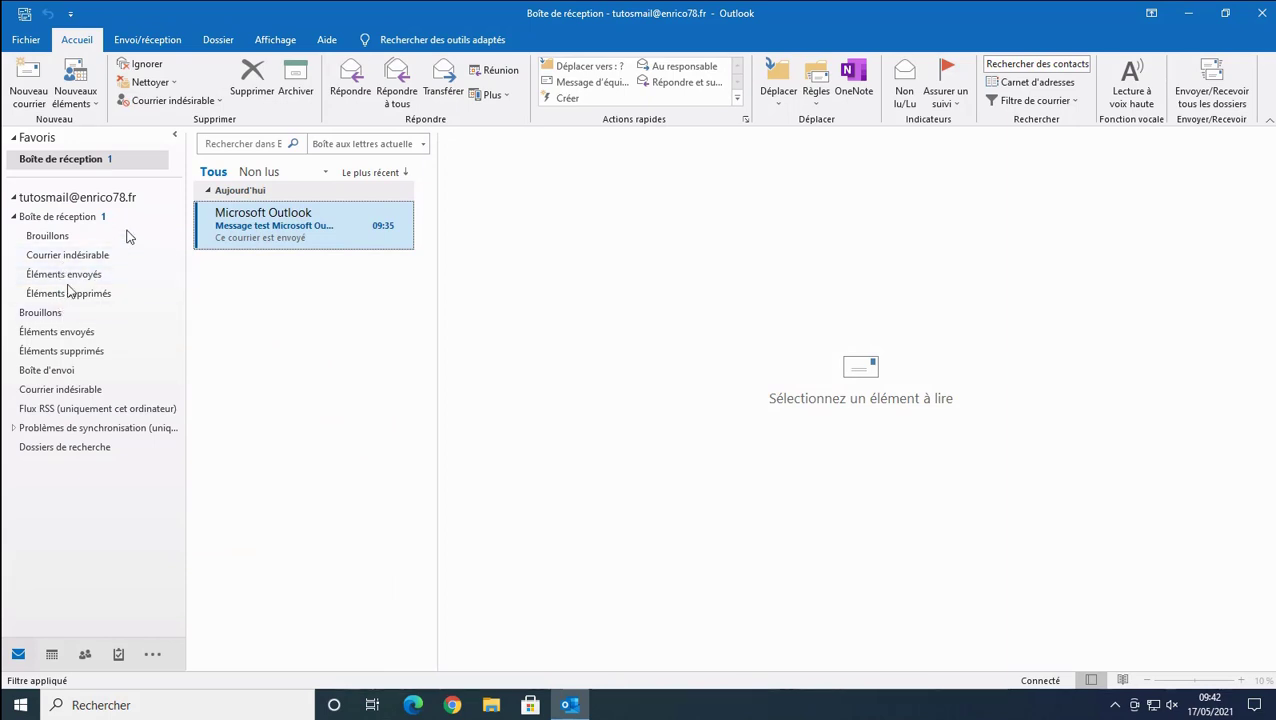
Create a subfolder named "perso" under the account's "Boîte de réception".
right_click(73, 220)
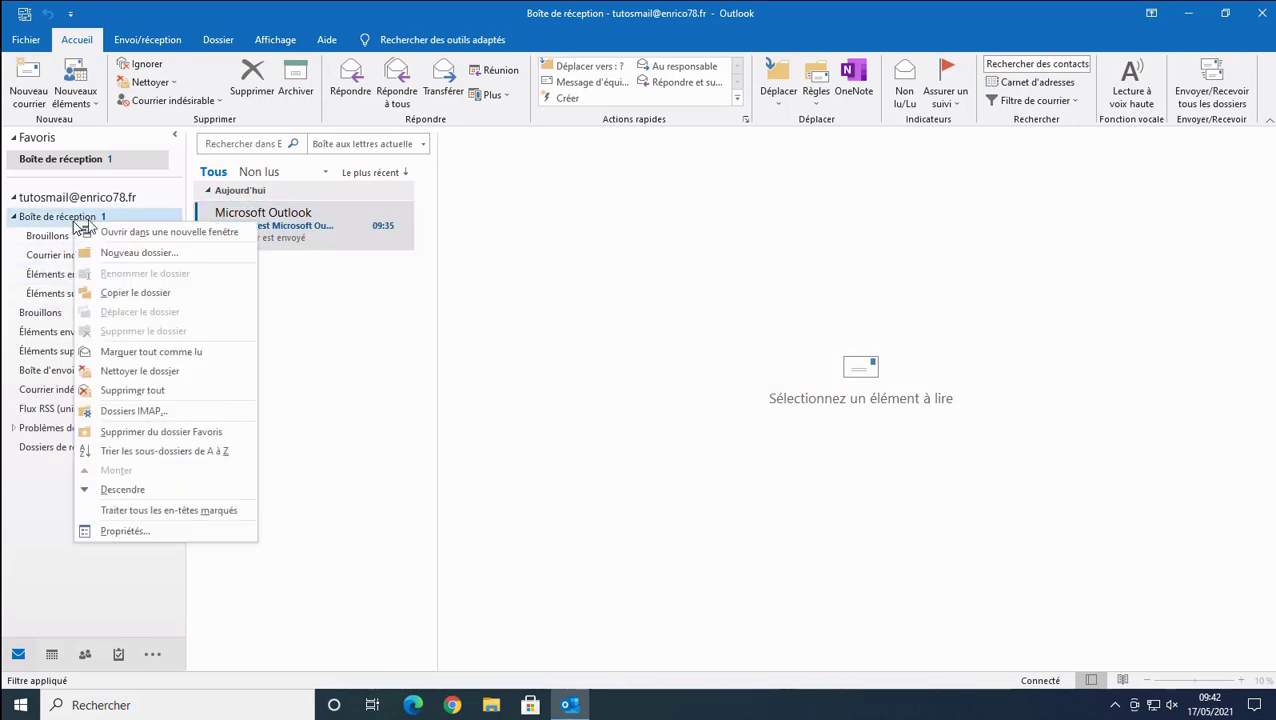
click(140, 253)
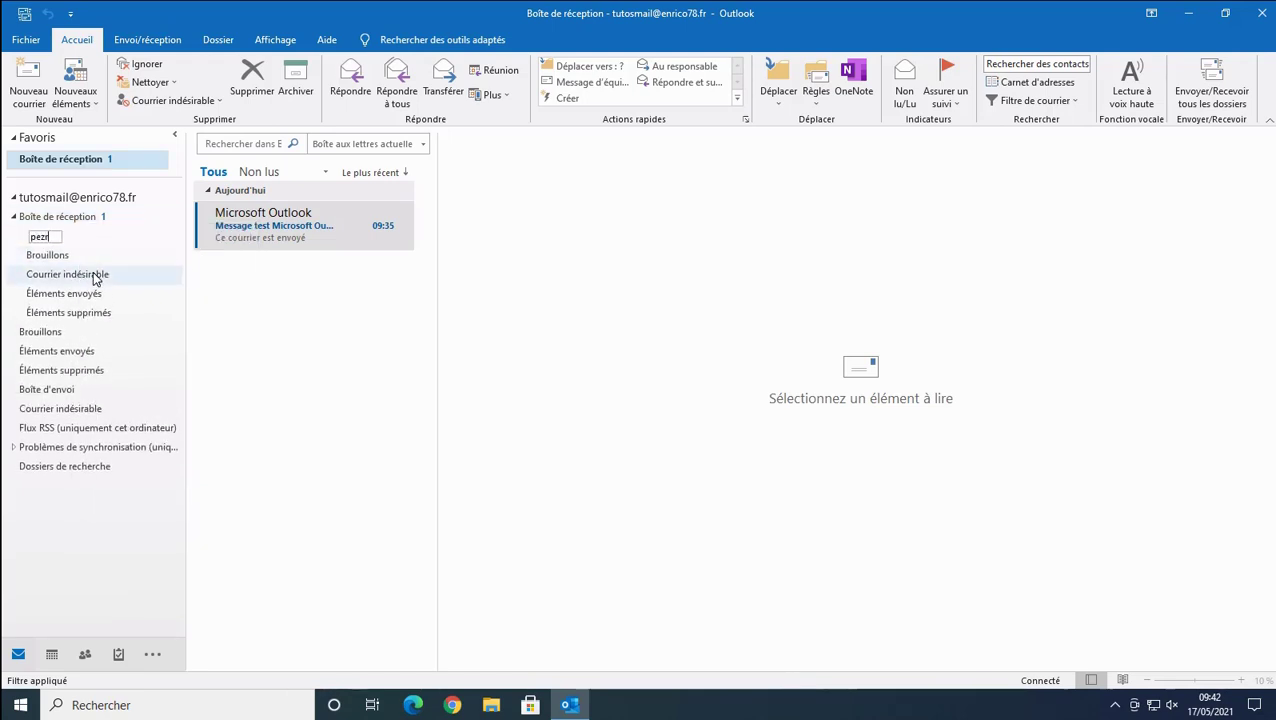
text(perso)
key(Return)
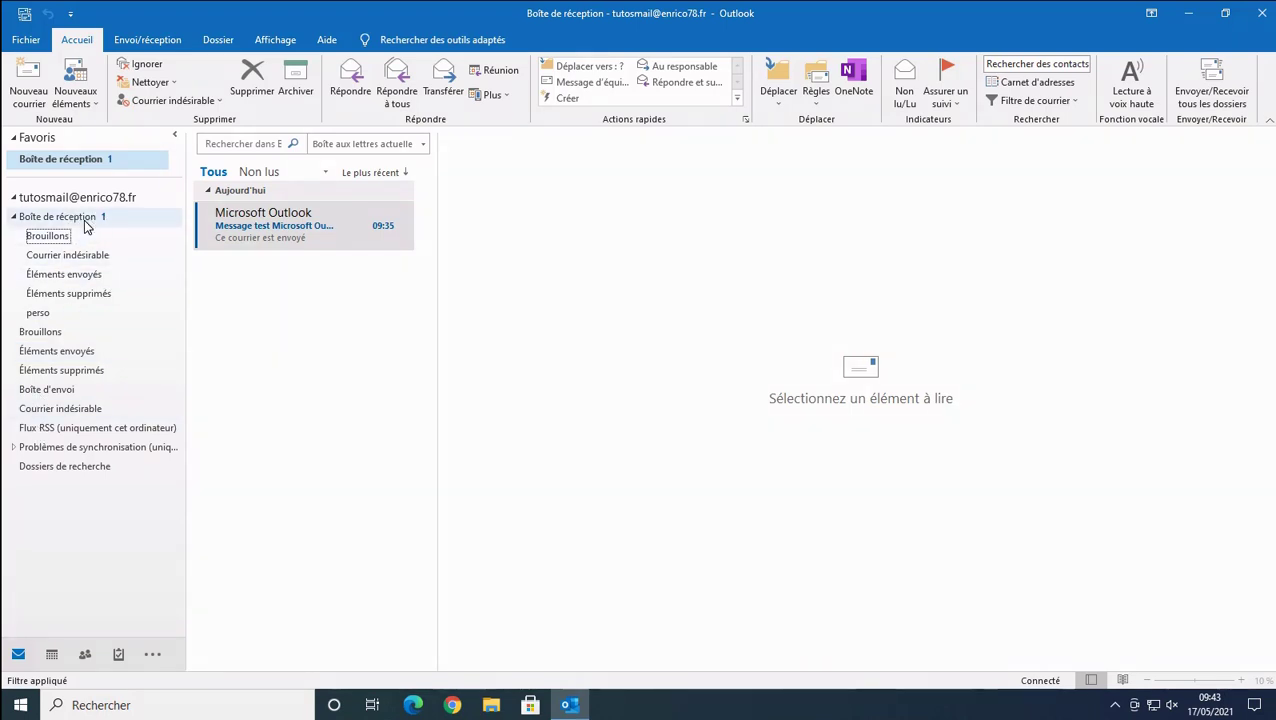
Compose a new email with the account's own e-mail address pasted as recipient and "test" as both subject and body.
click(31, 95)
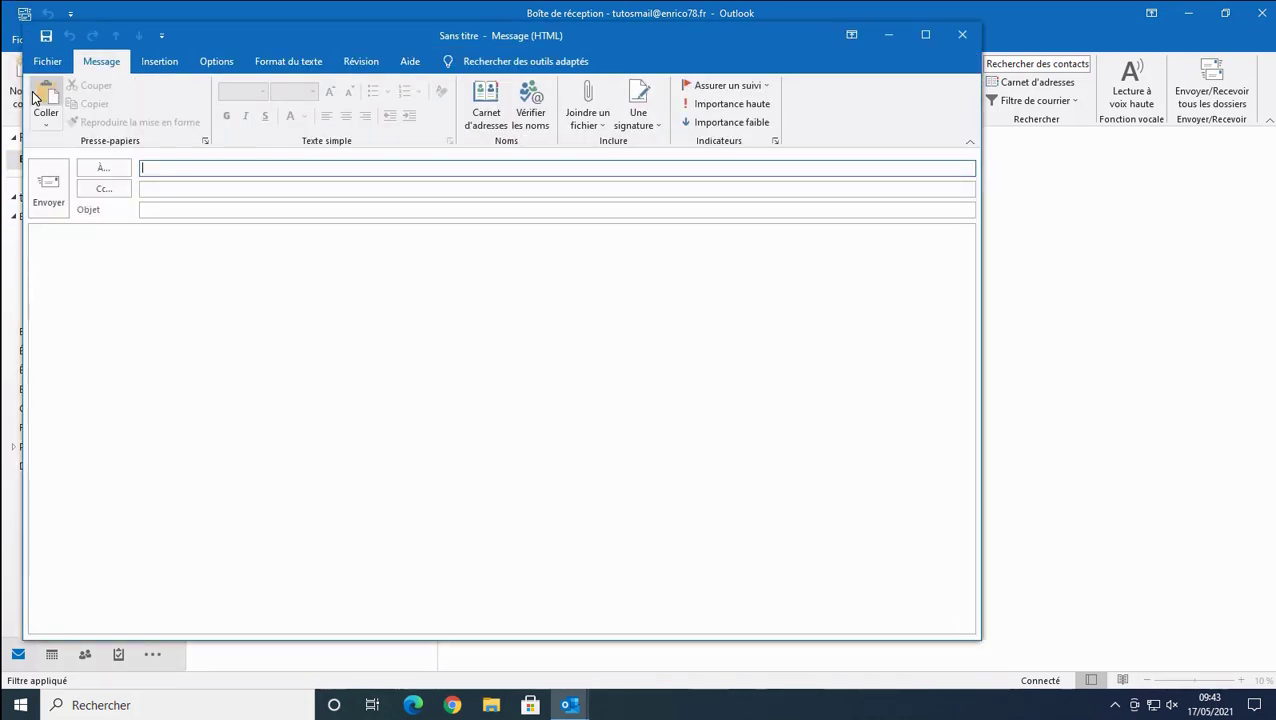
right_click(205, 172)
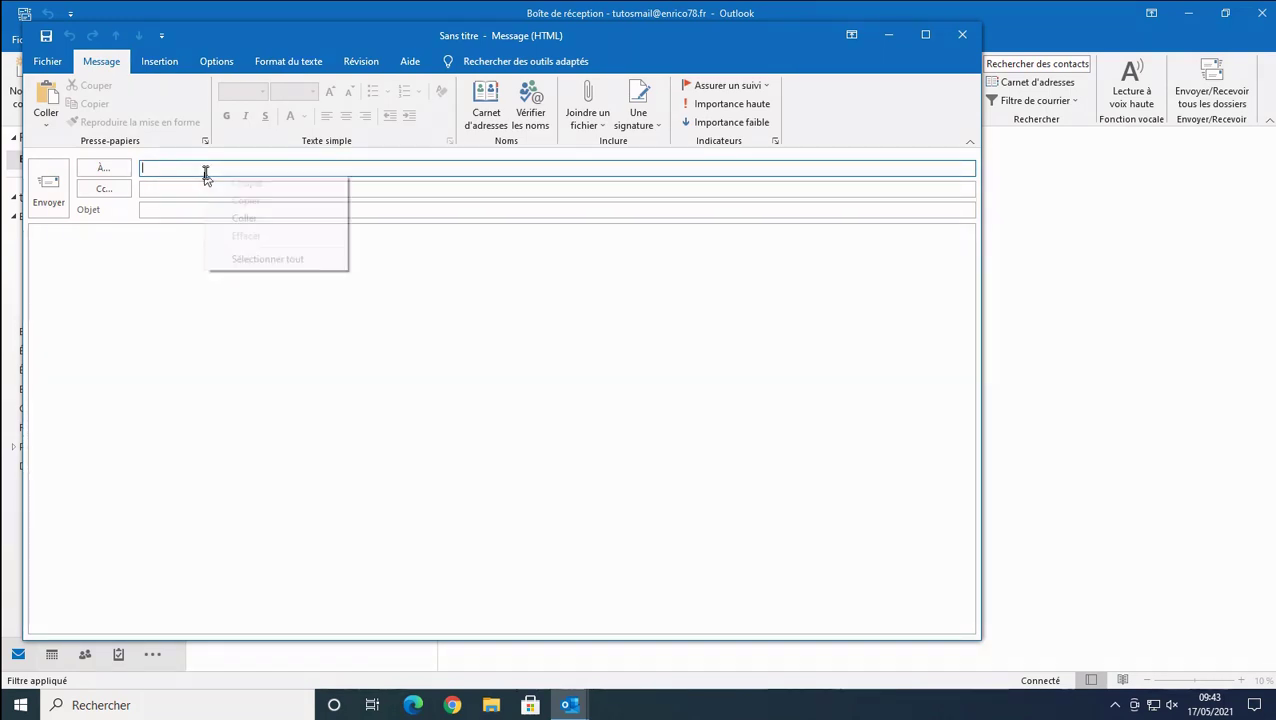
click(279, 217)
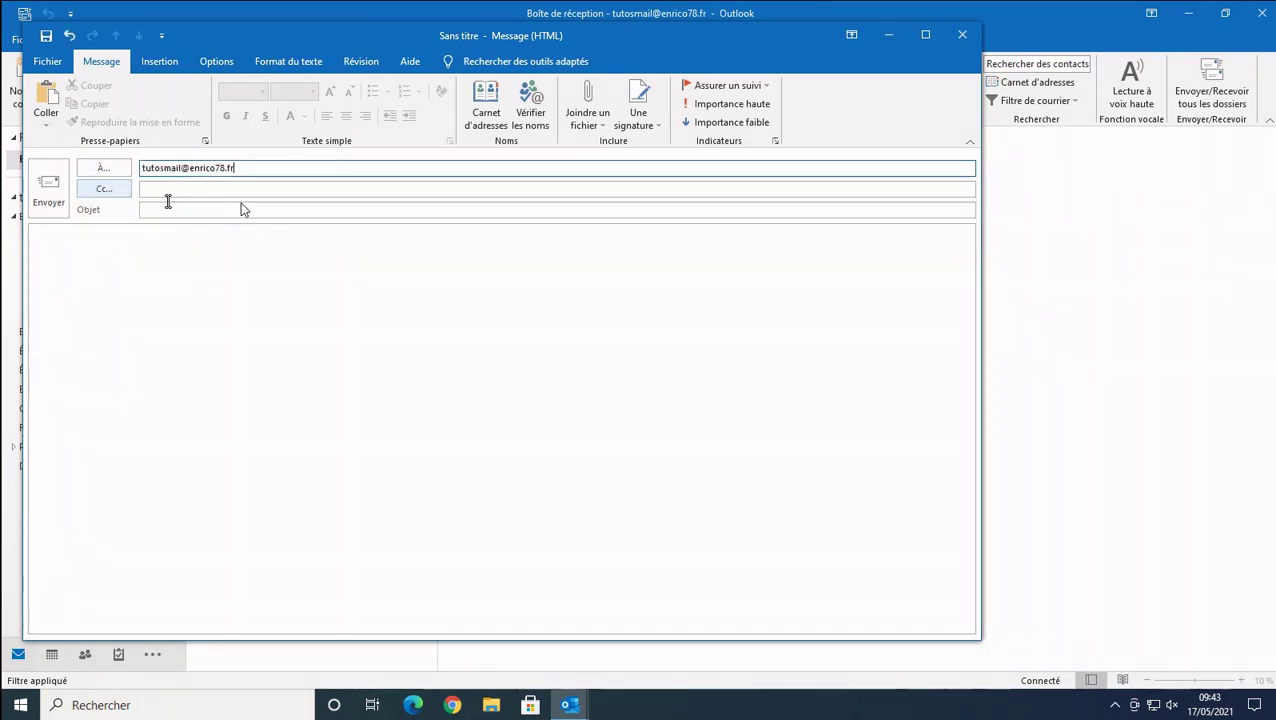
click(177, 213)
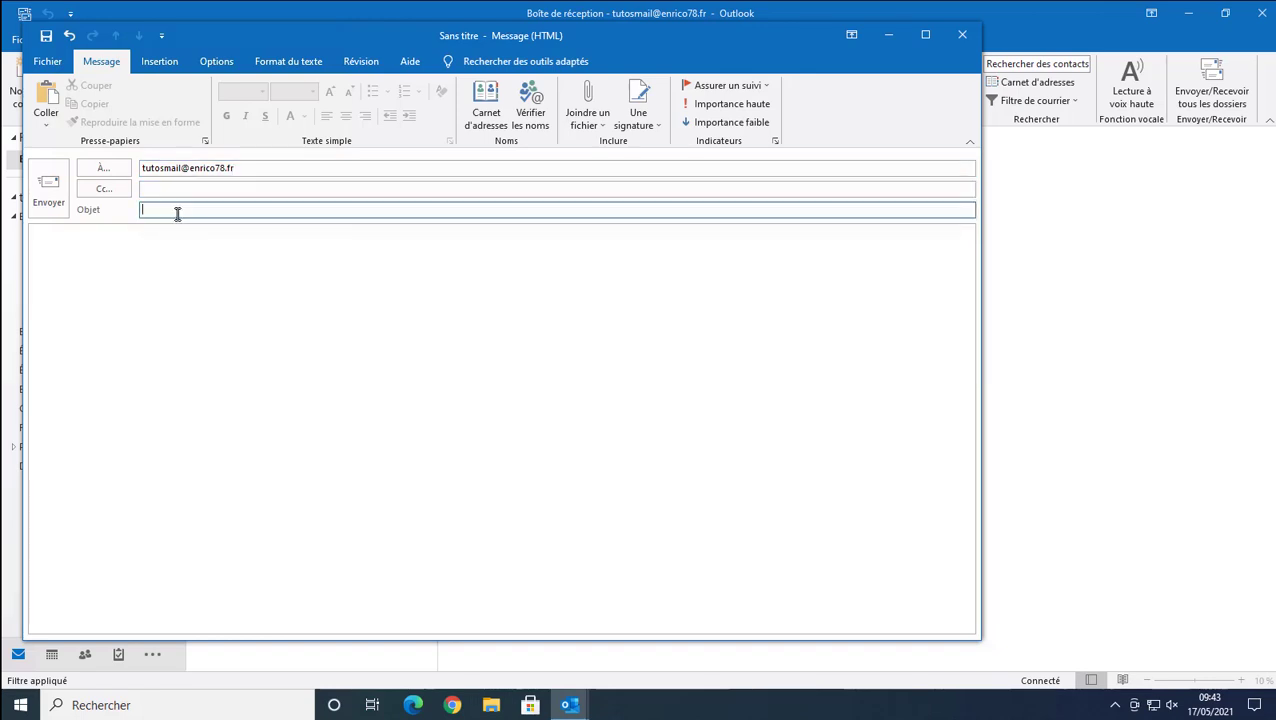
text(test)
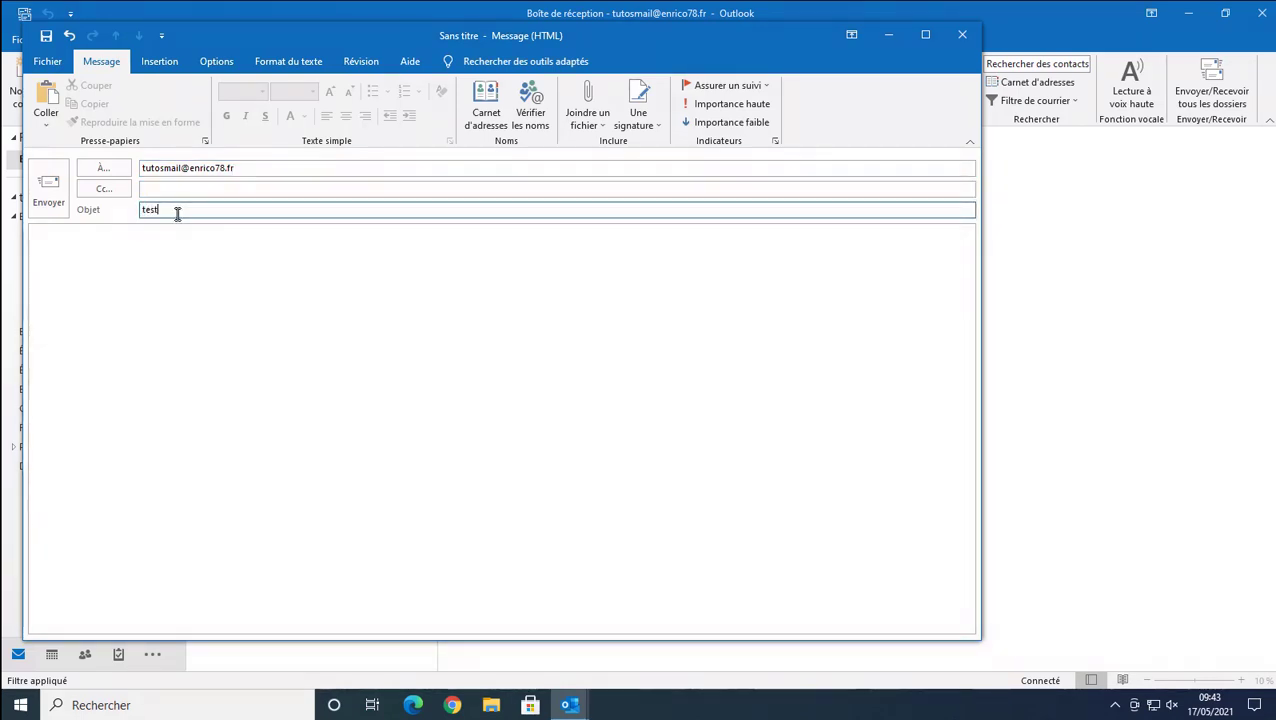
key(Tab)
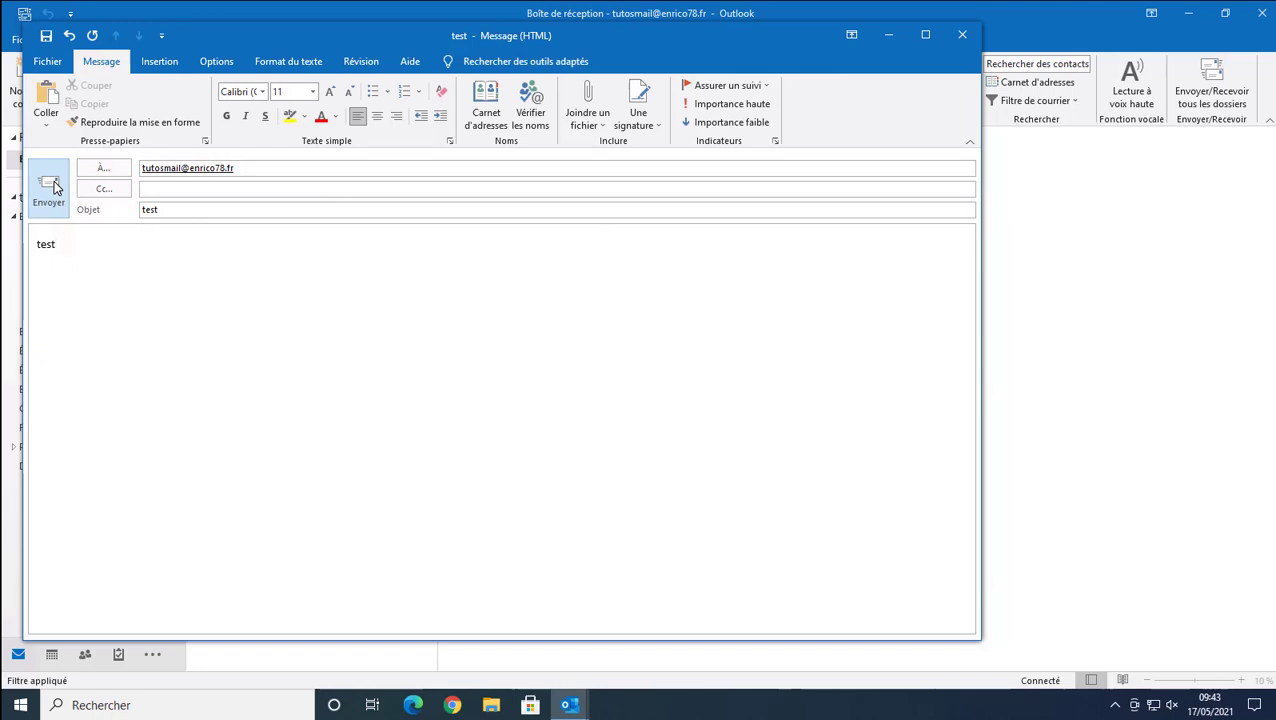
Delay the message's delivery with "Ne pas envoyer avant" set to 17/05/2021 at 09:50.
click(229, 64)
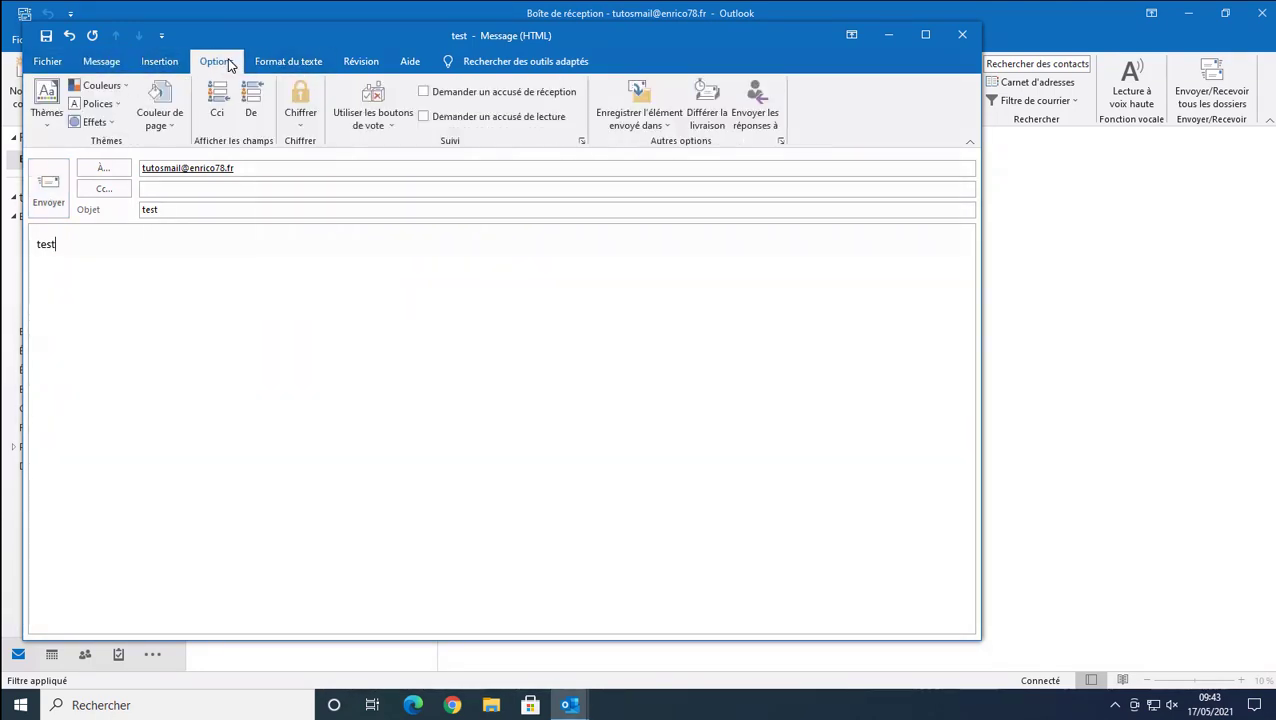
click(712, 100)
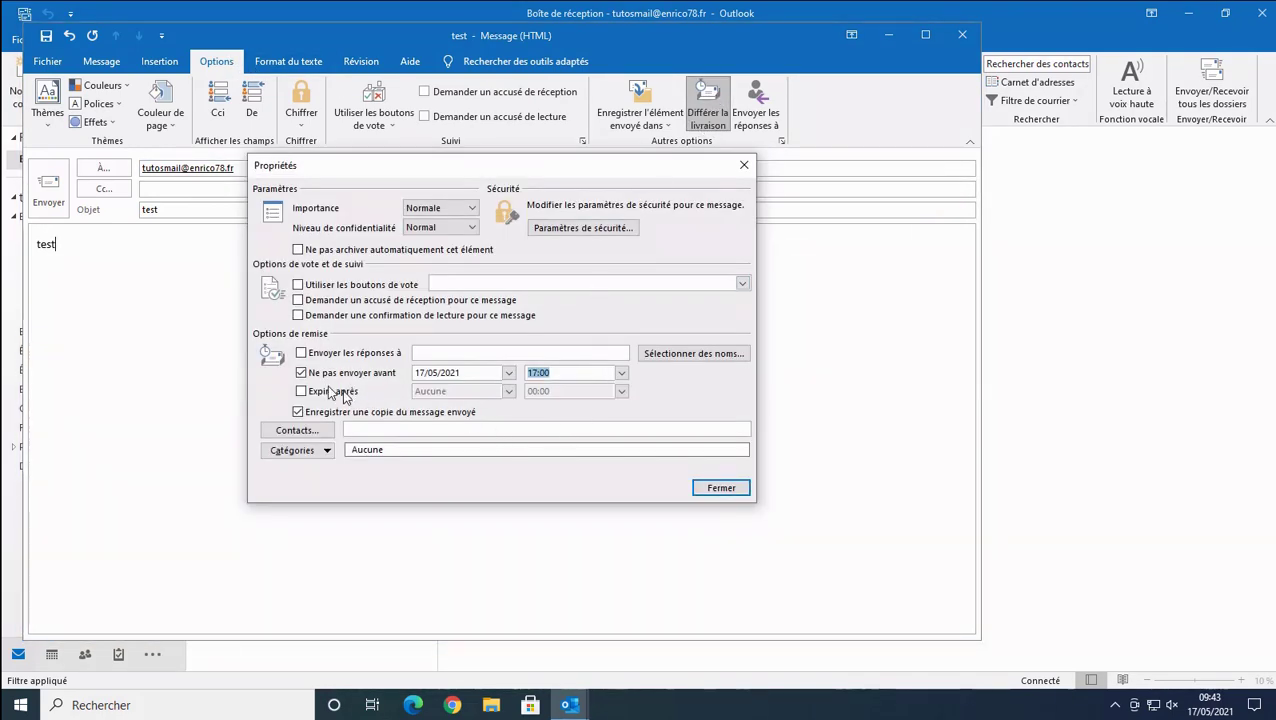
click(508, 373)
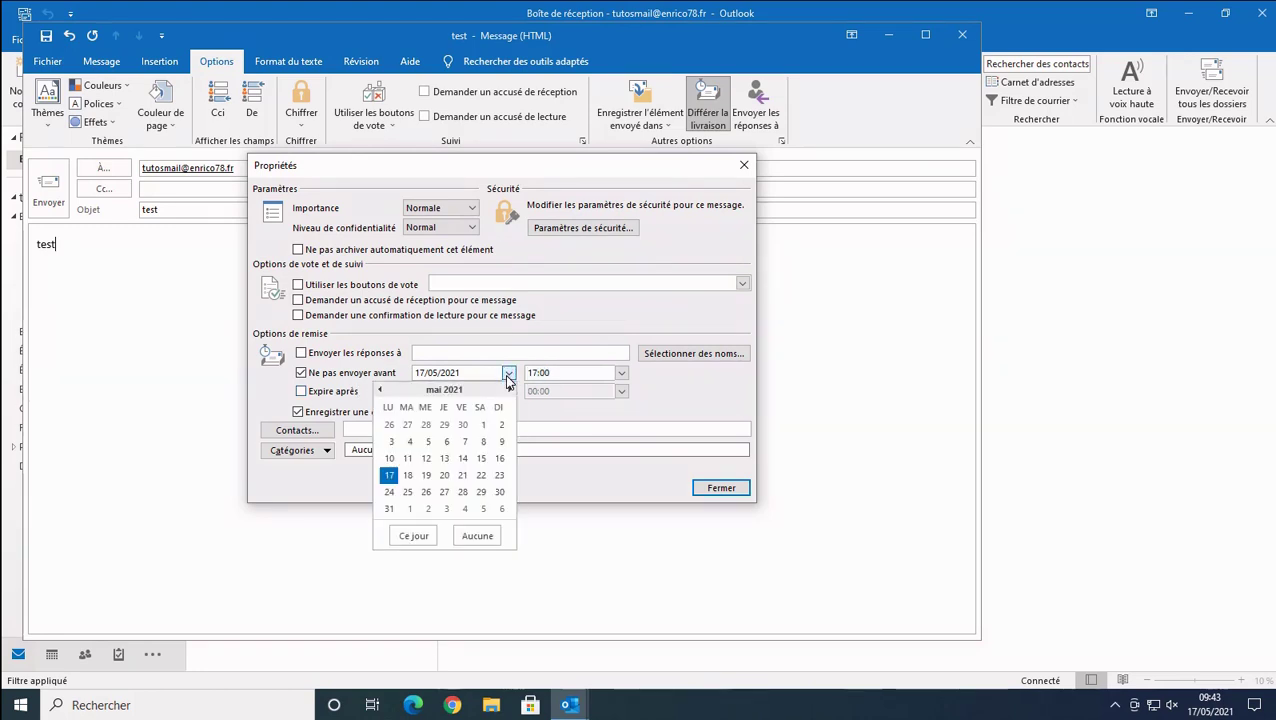
click(508, 375)
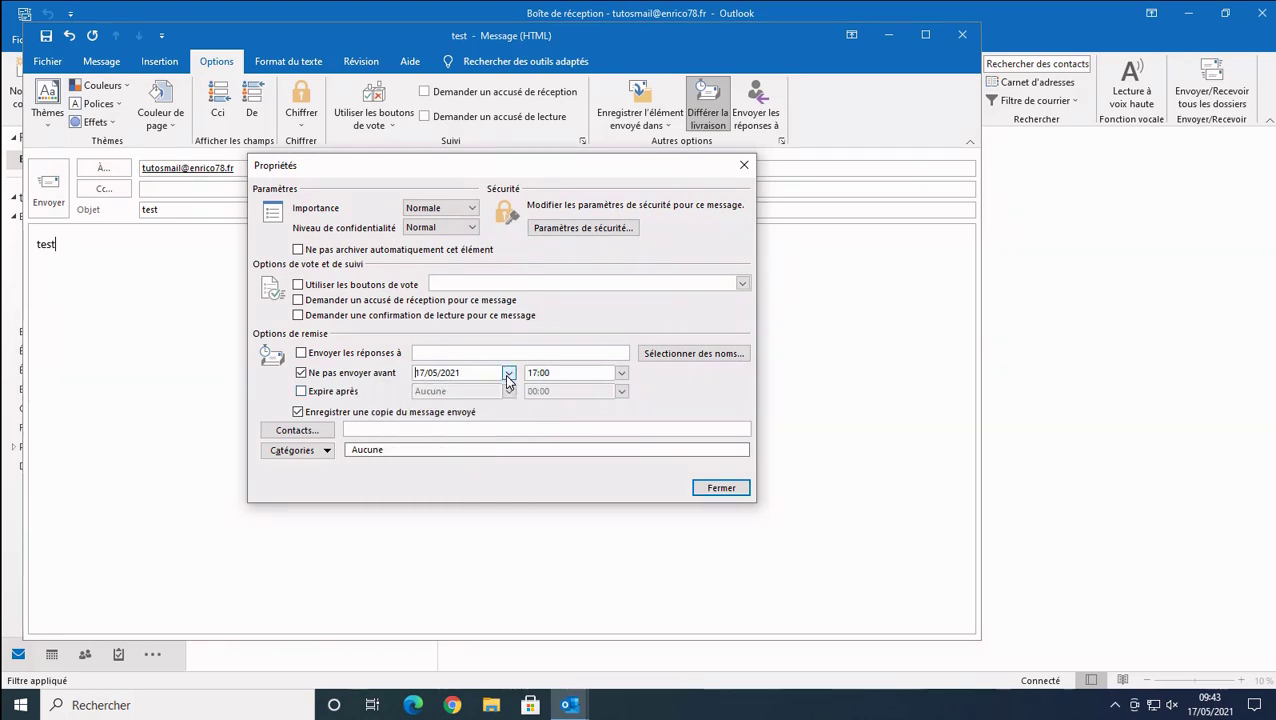
click(508, 375)
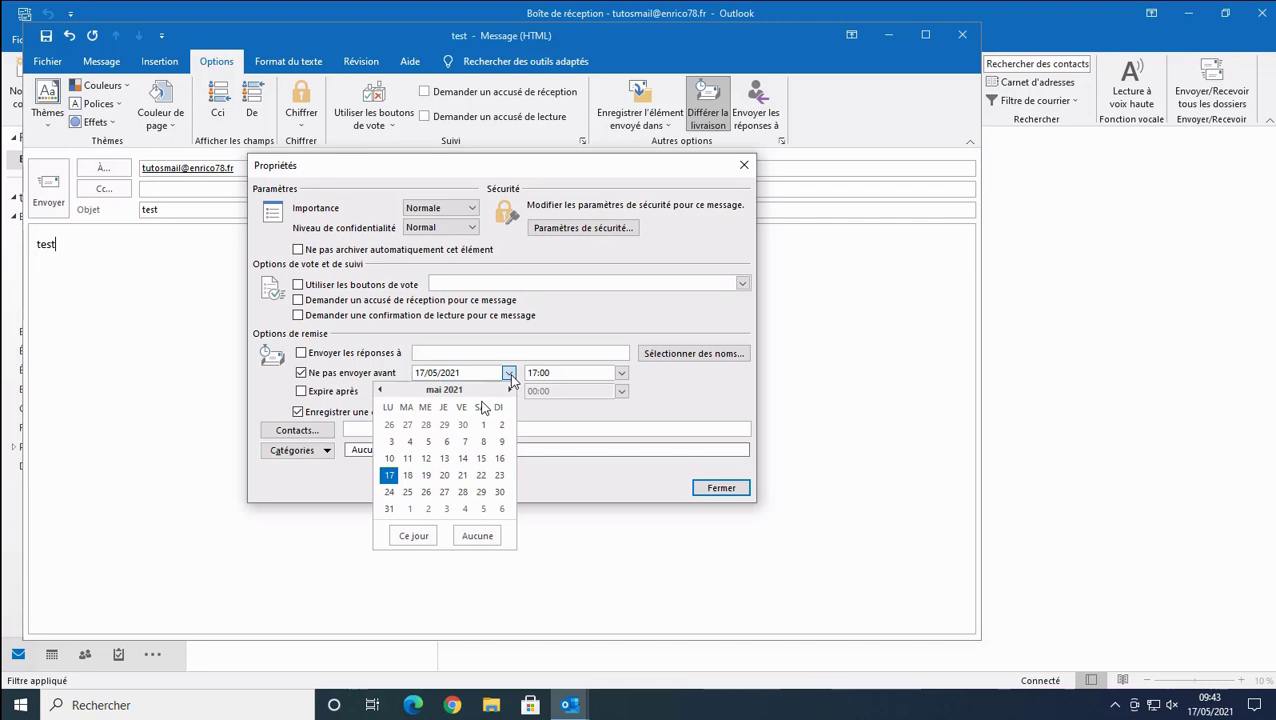
click(414, 537)
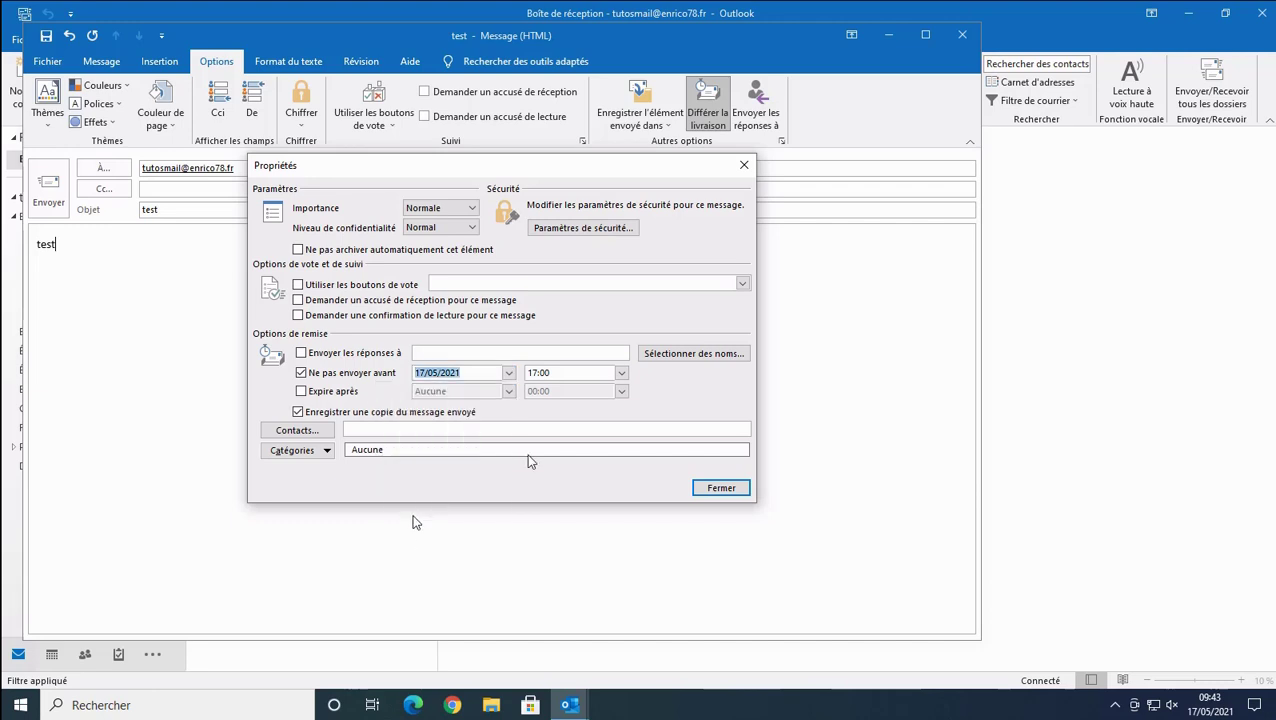
click(622, 375)
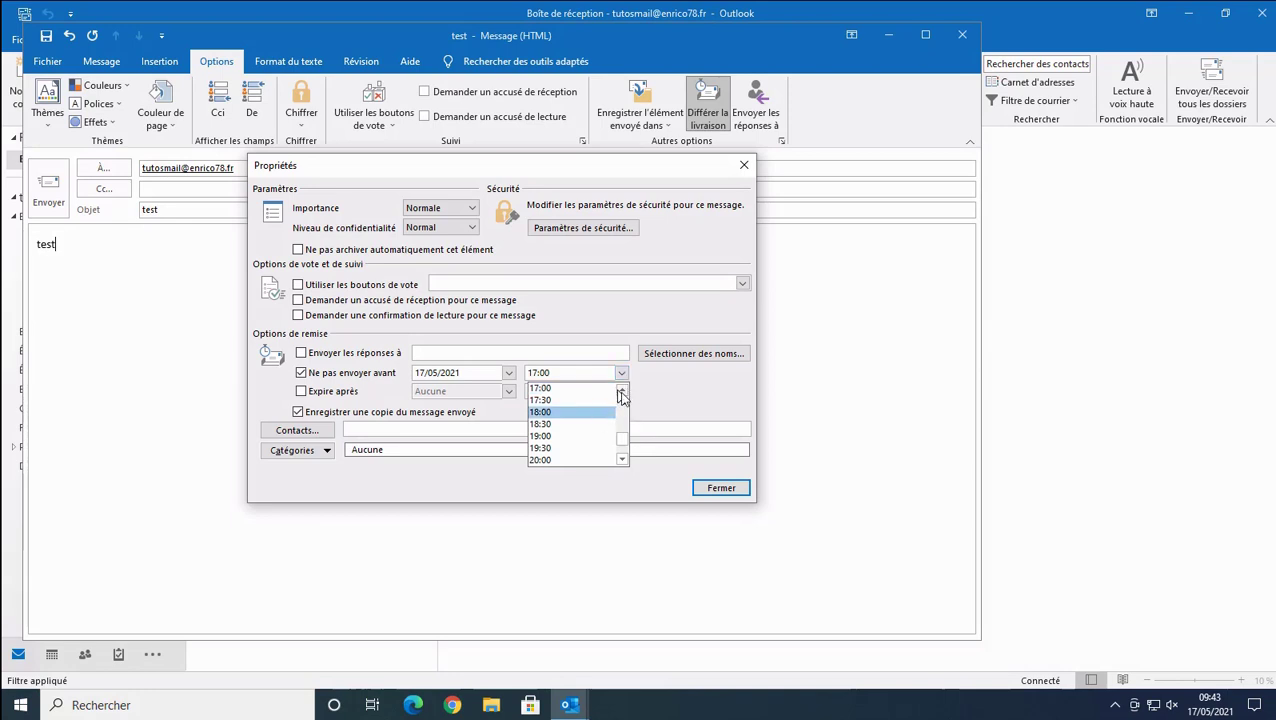
click(623, 393)
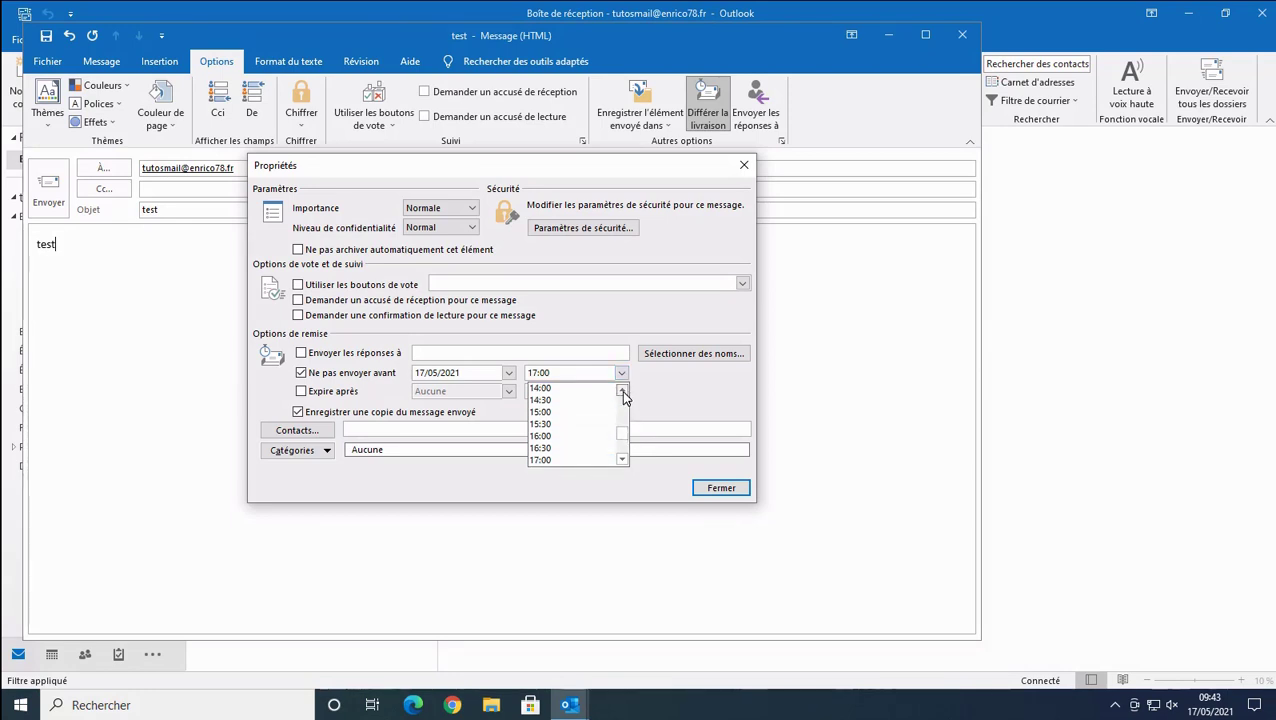
click(623, 393)
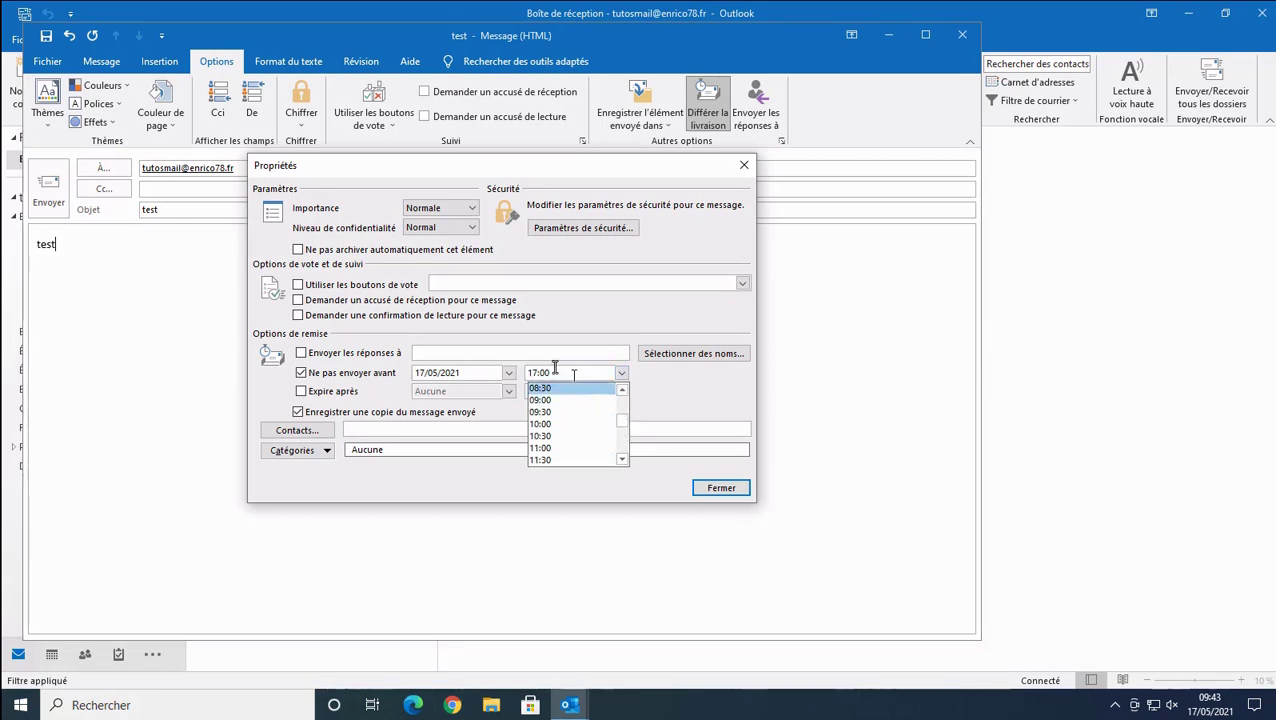
click(561, 372)
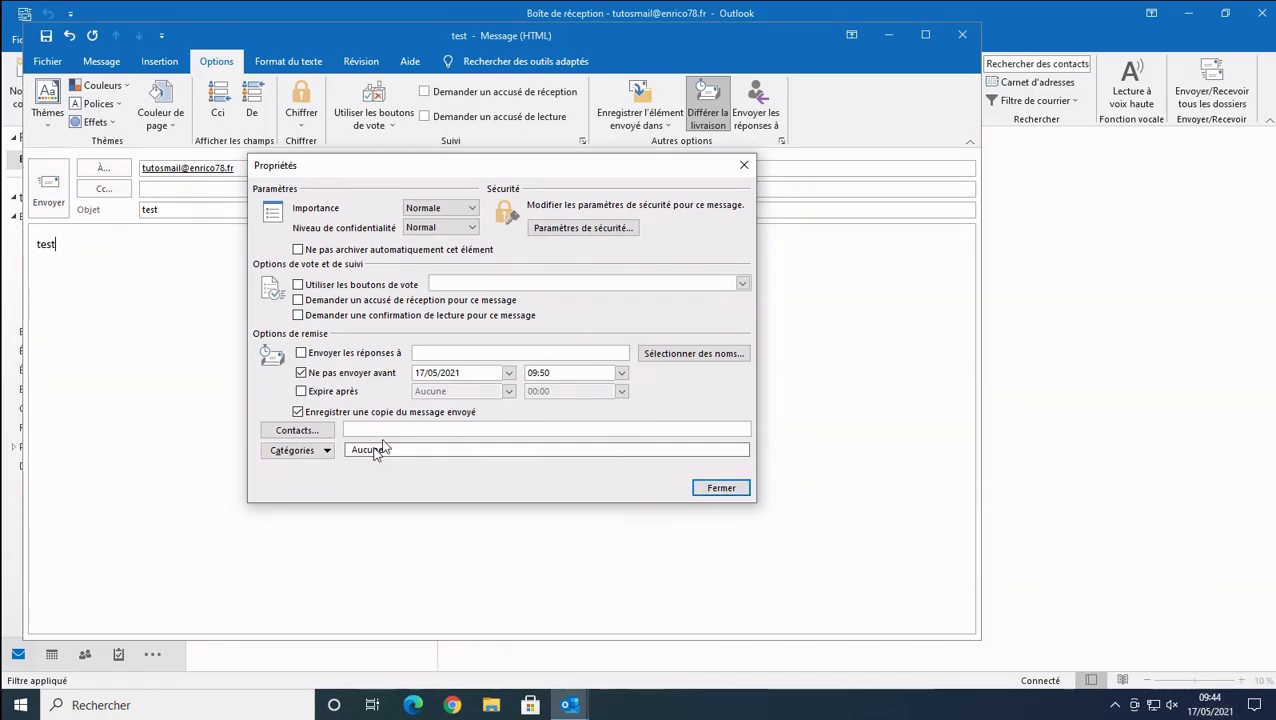
Check the available categories without assigning one, then close the message properties and send the email.
click(378, 430)
click(322, 450)
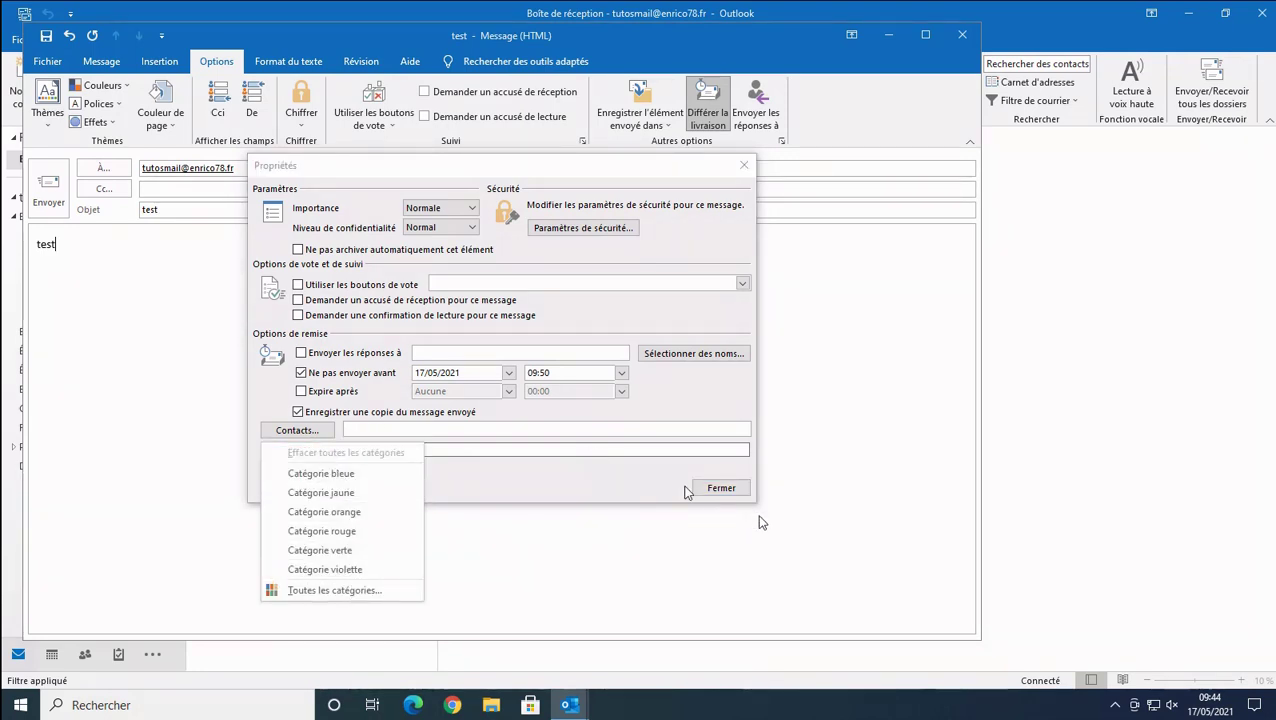
click(731, 495)
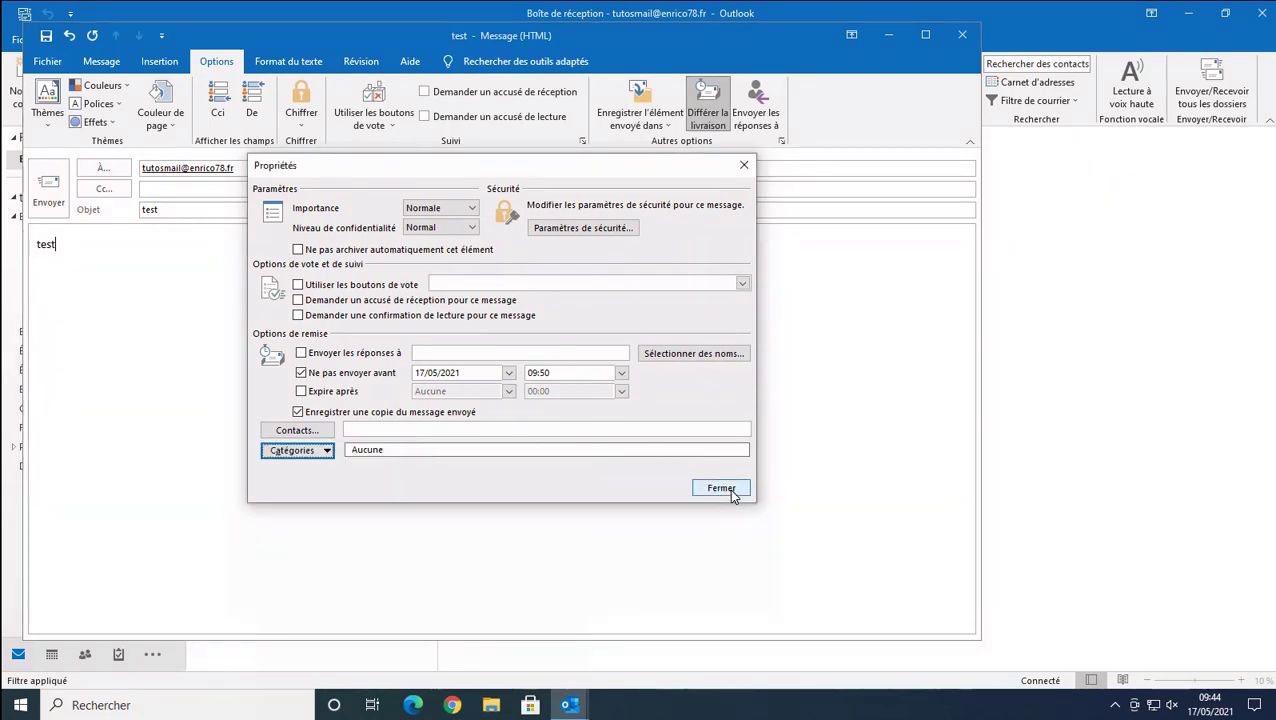
click(721, 489)
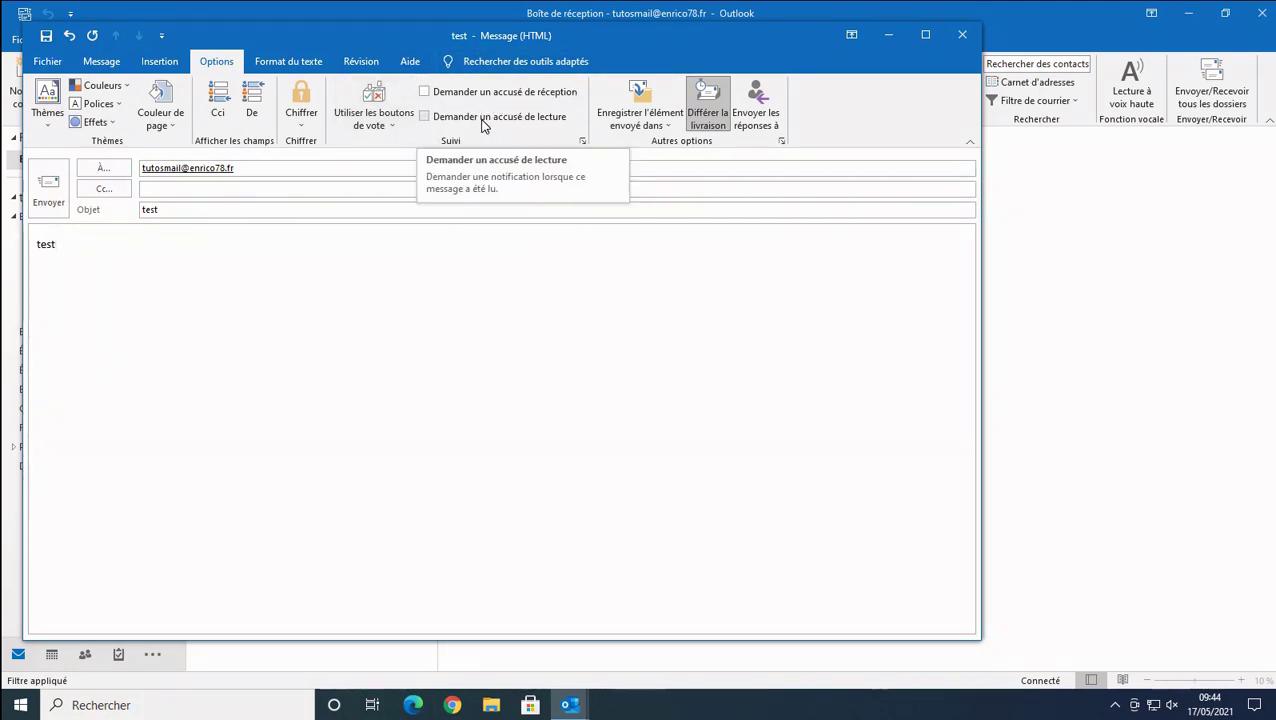
click(50, 182)
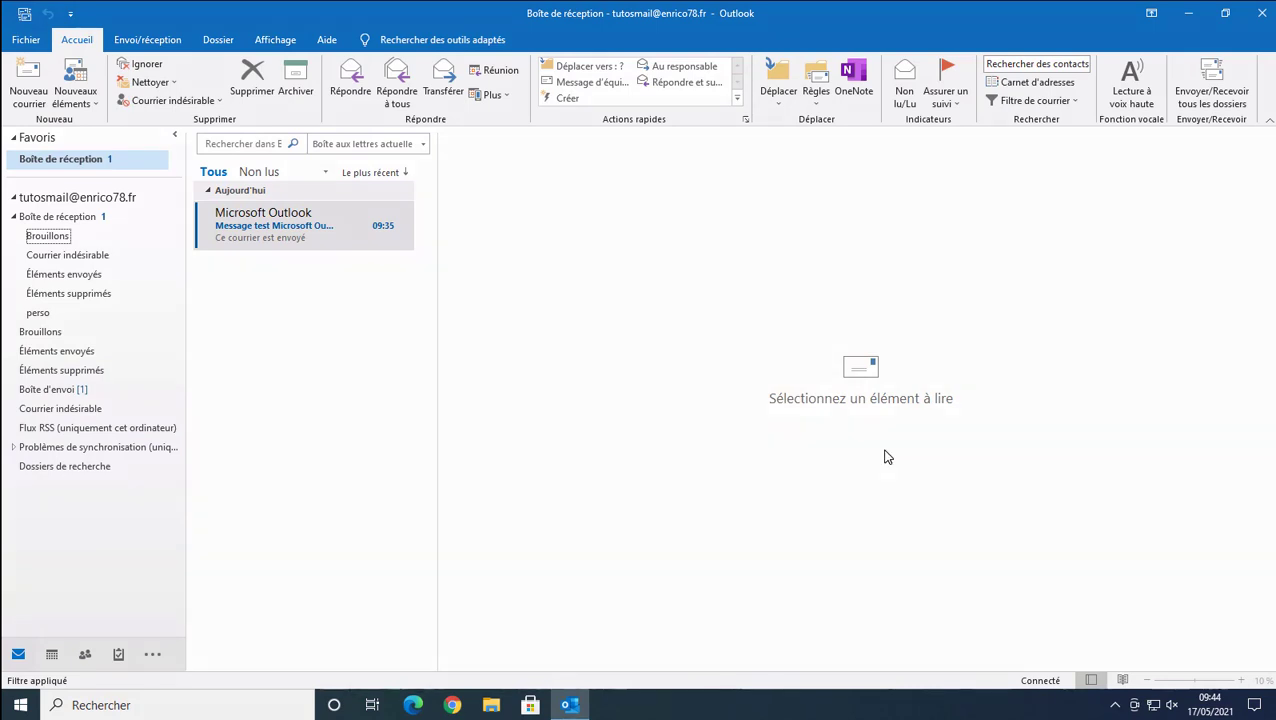
Minimize Outlook and enable "Masquer l'icône réduite" for its notification-area icon, dismissing the resulting alert.
click(1188, 12)
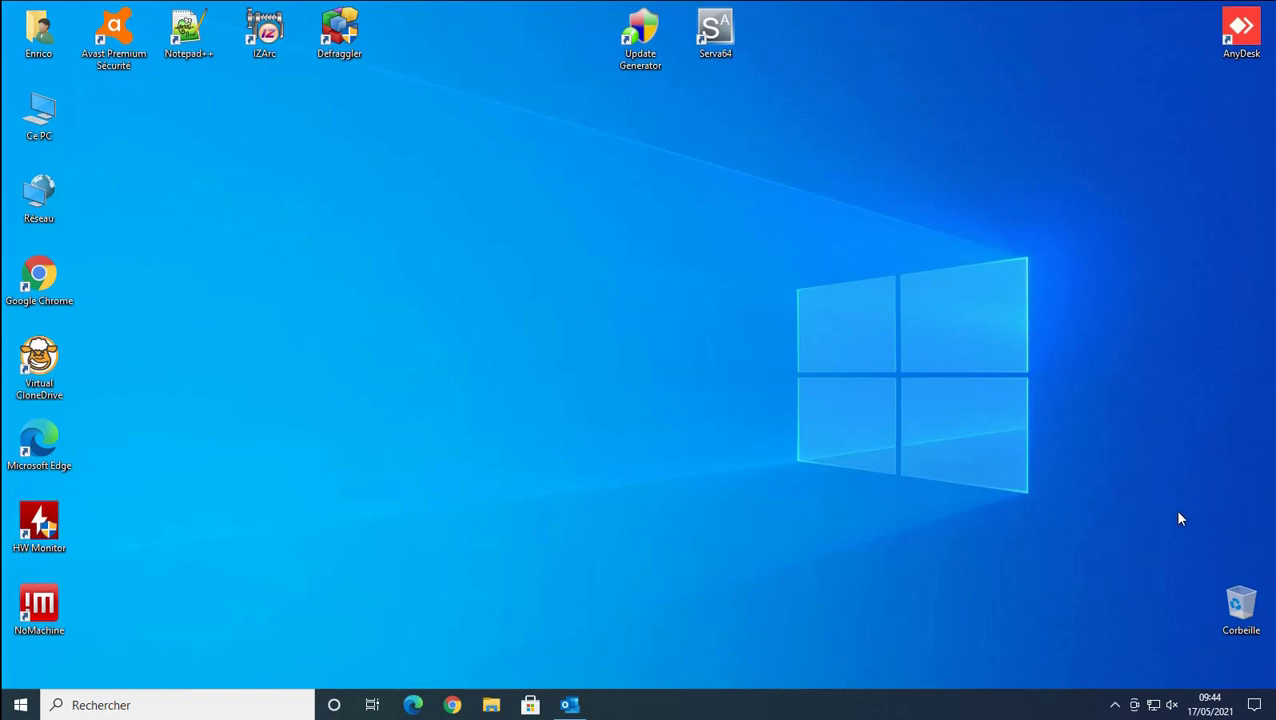
click(1117, 707)
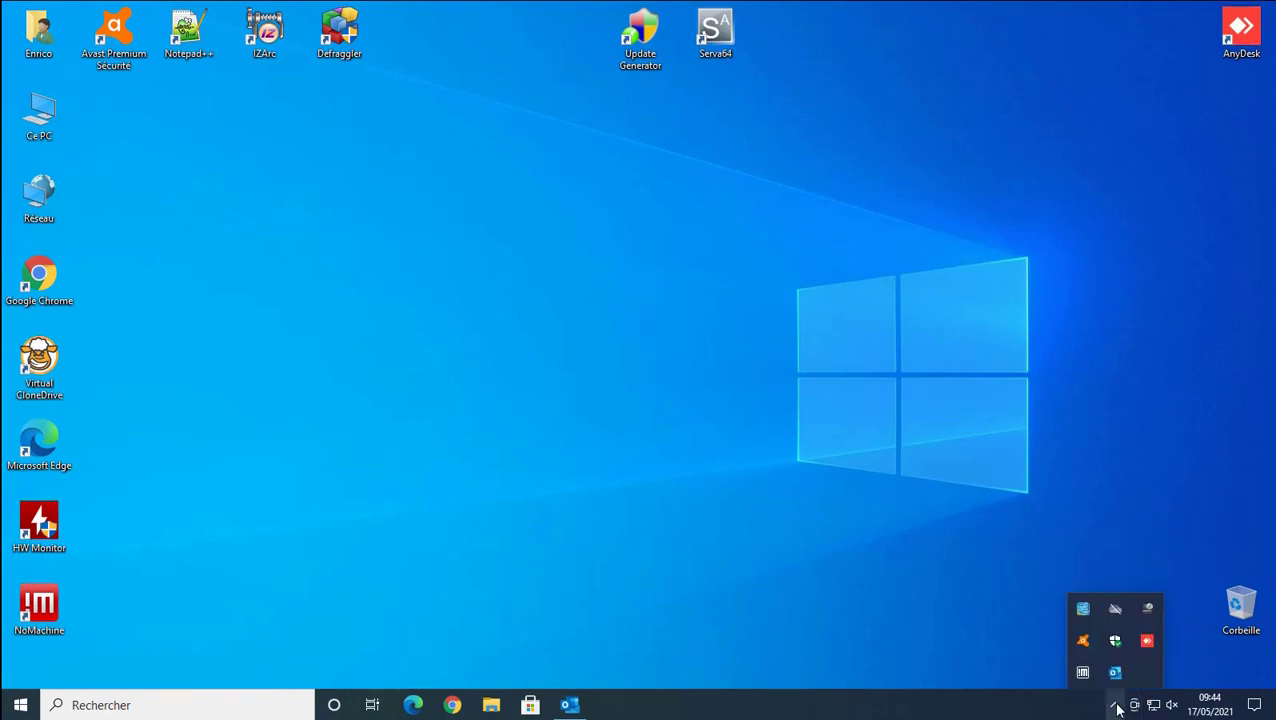
right_click(1115, 676)
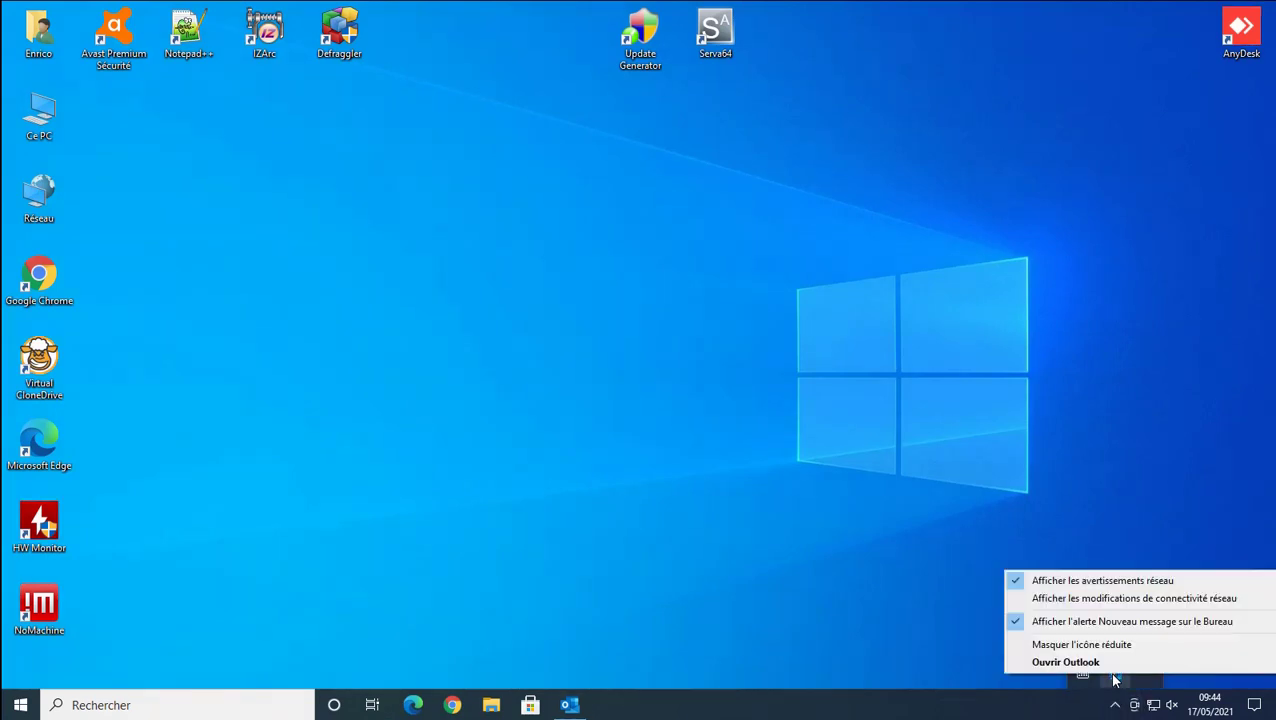
click(1076, 646)
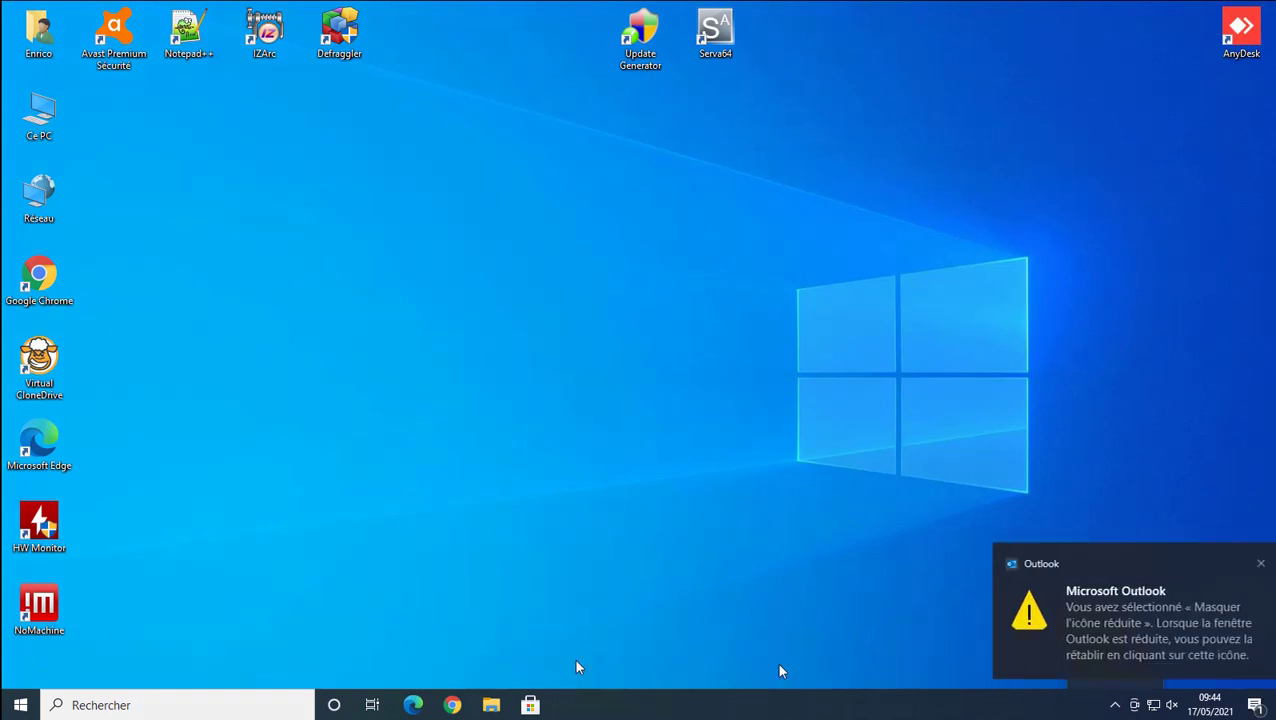
click(1246, 564)
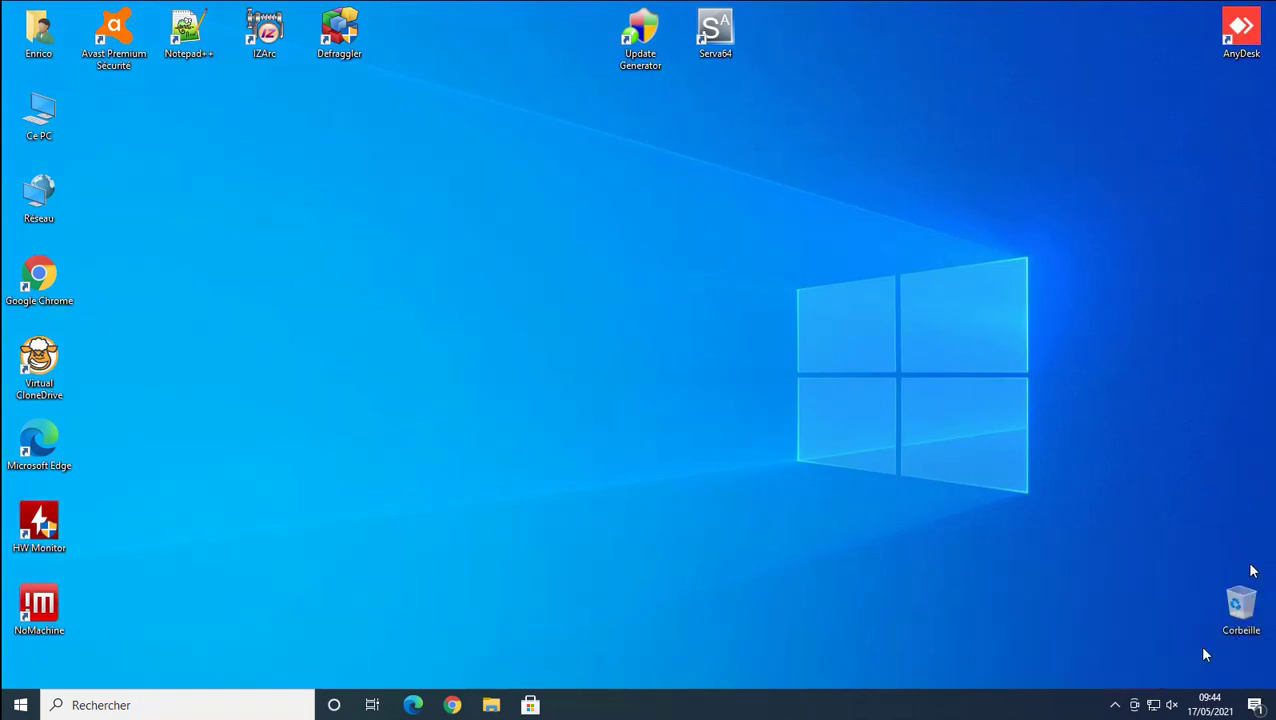
Check the options of Outlook's notification-area icon and restore the Outlook window from it.
click(1115, 705)
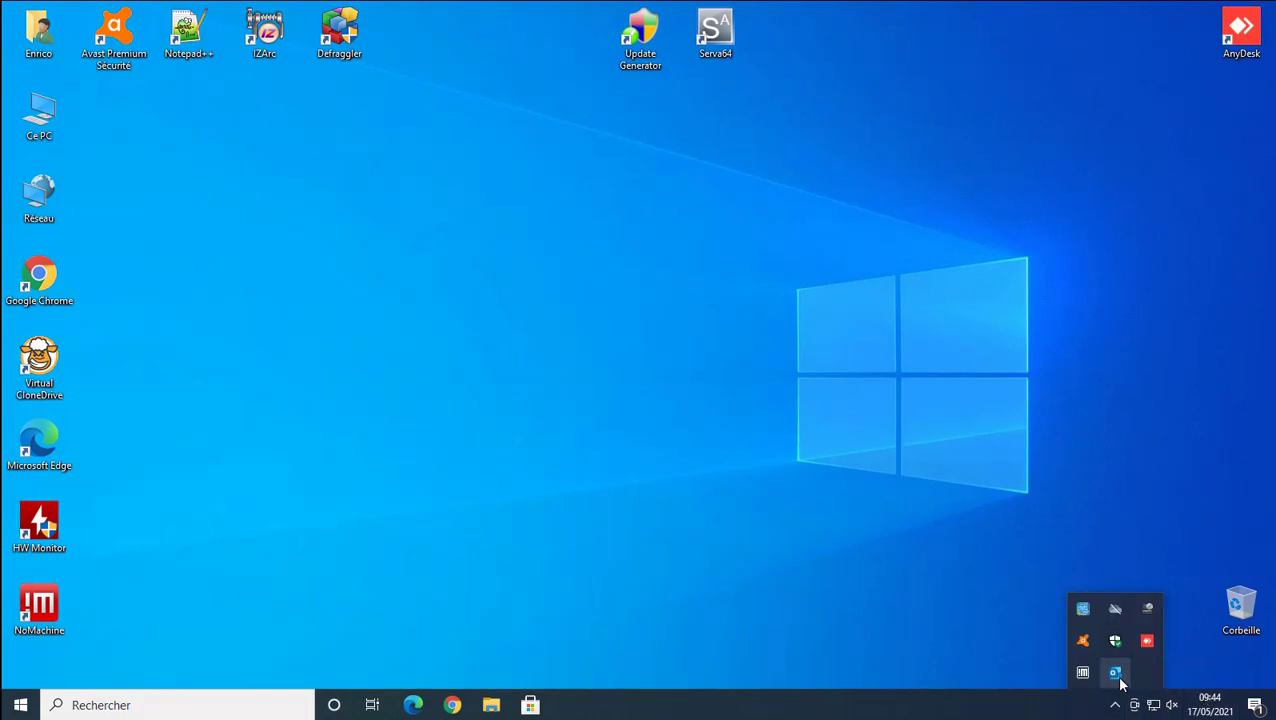
right_click(1118, 678)
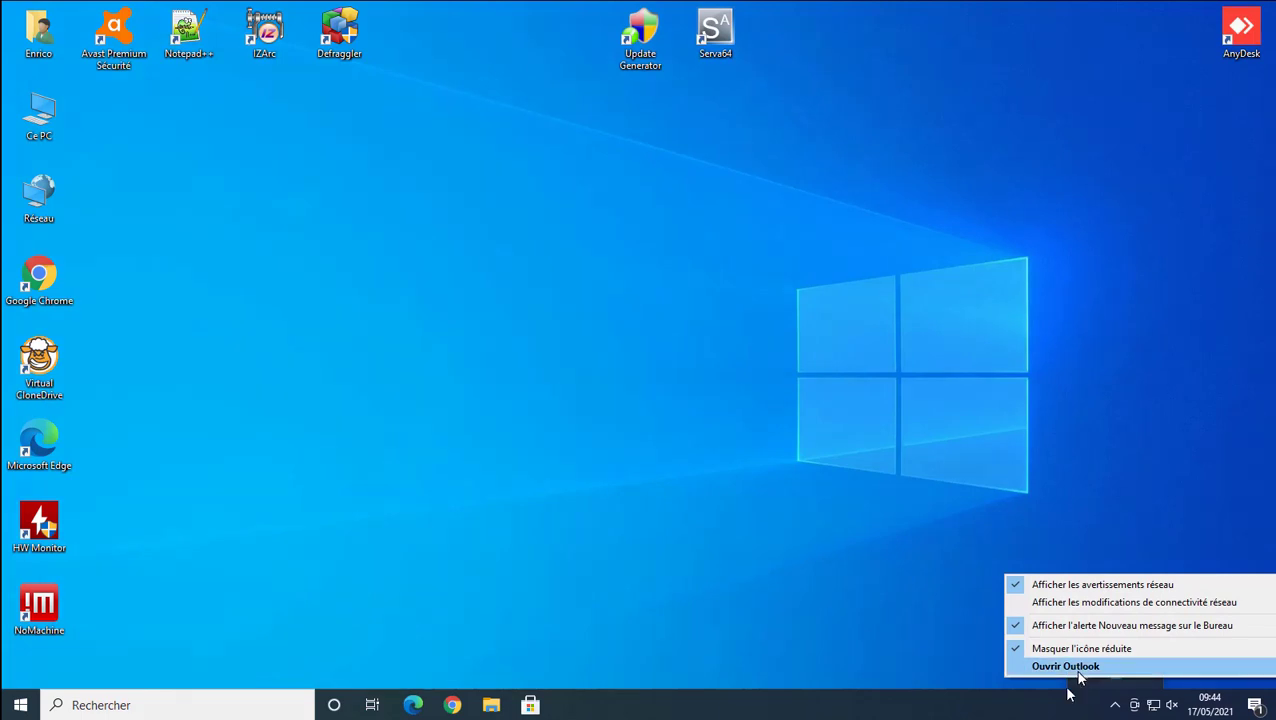
click(1116, 705)
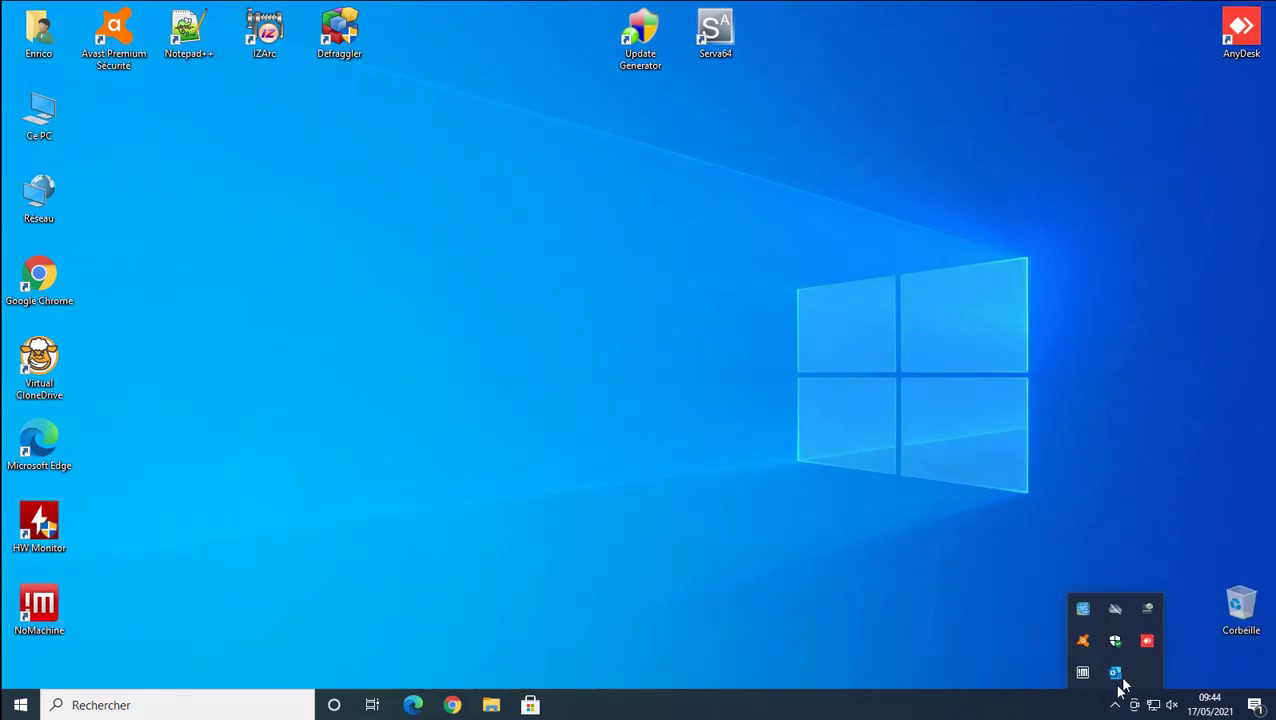
double_click(1117, 673)
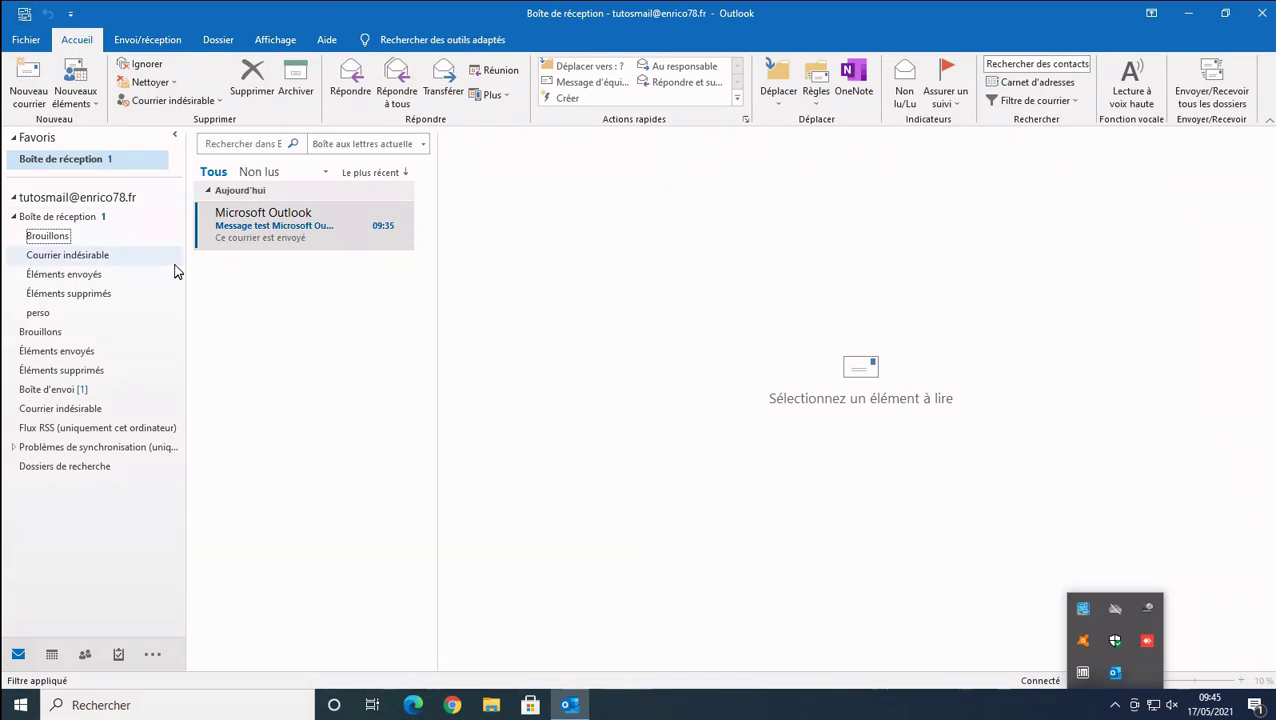
click(610, 357)
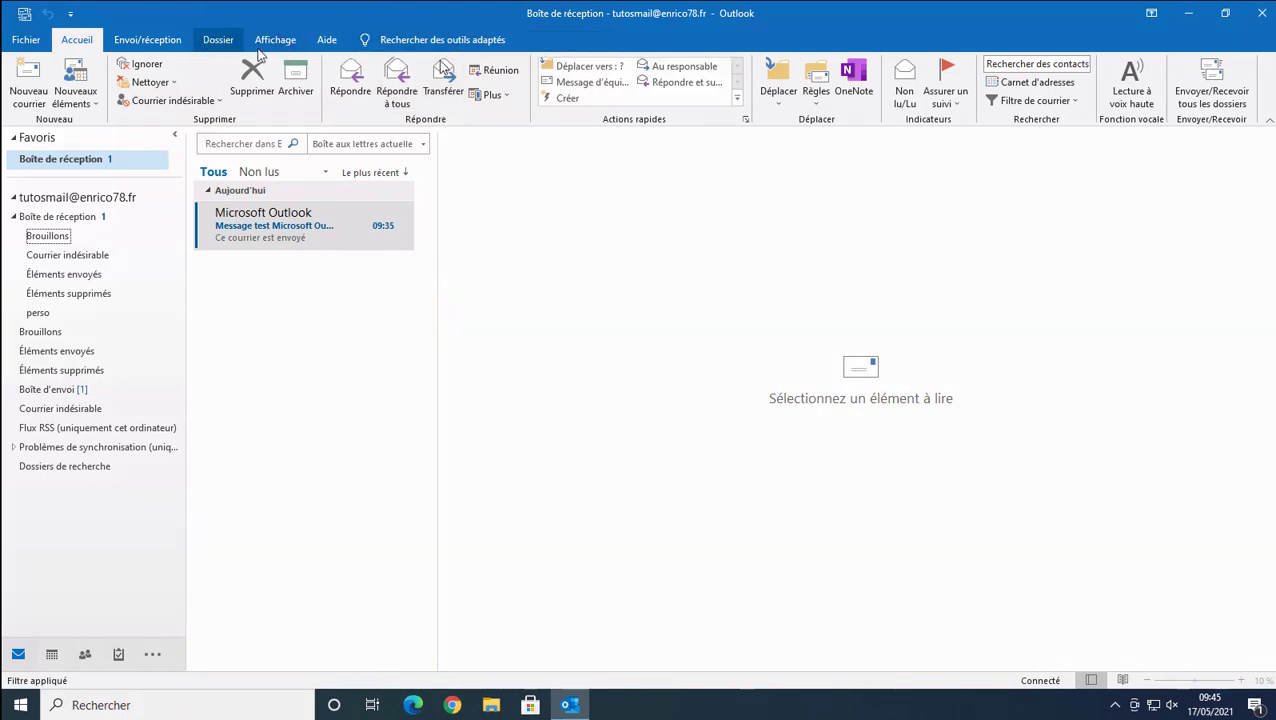
Start a rule from the selected Microsoft Outlook message with the "Envoyé à" condition and the "Émettre un signal sonore sélectionné" action, keeping the default sound.
click(818, 85)
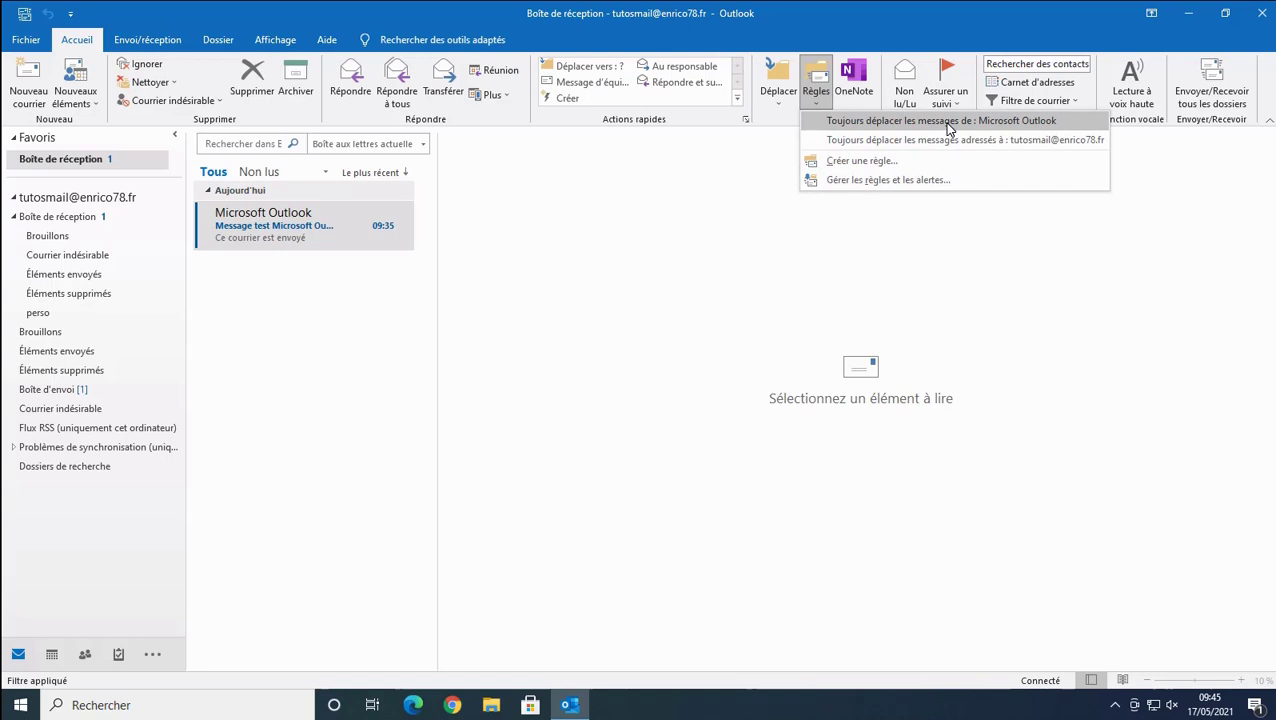
click(885, 168)
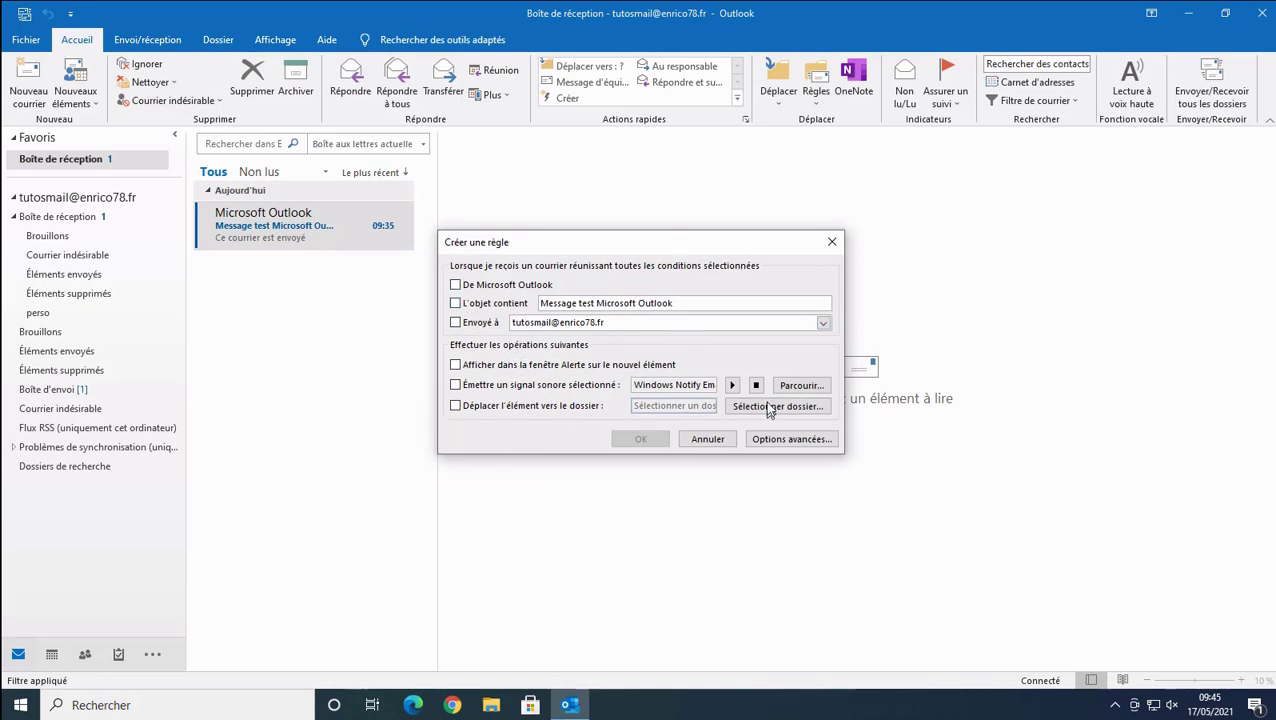
click(493, 390)
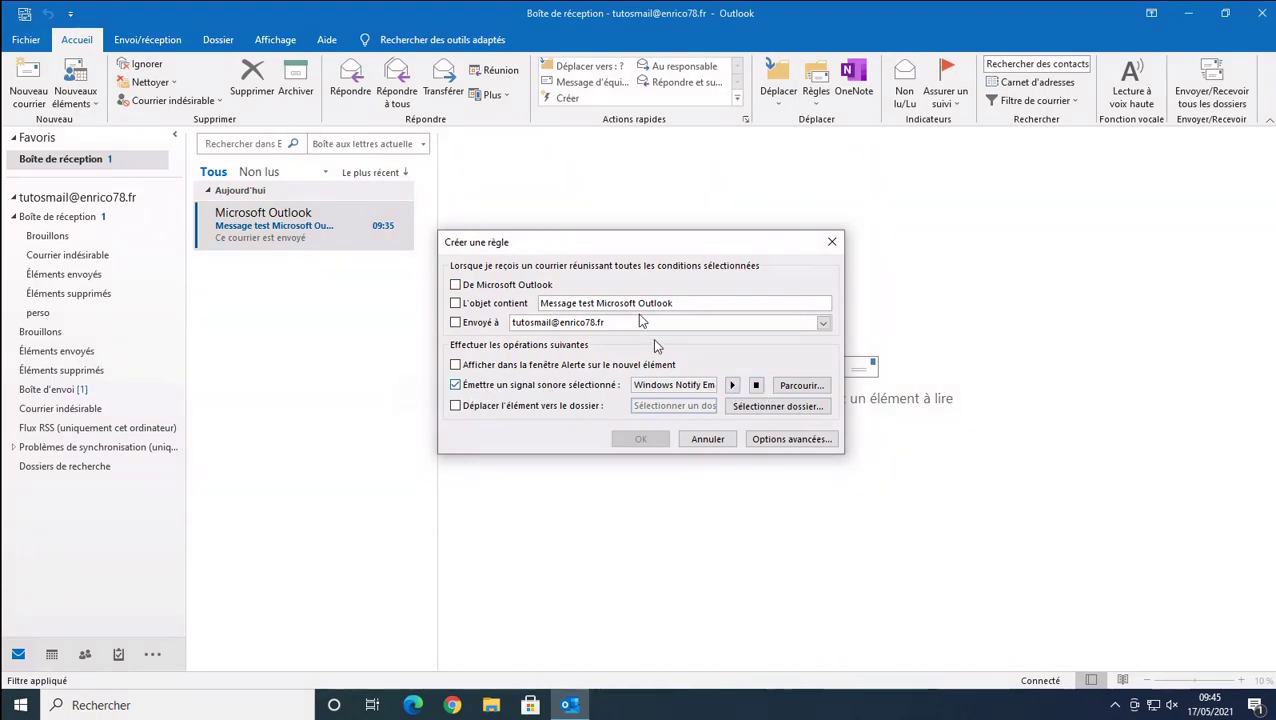
click(456, 322)
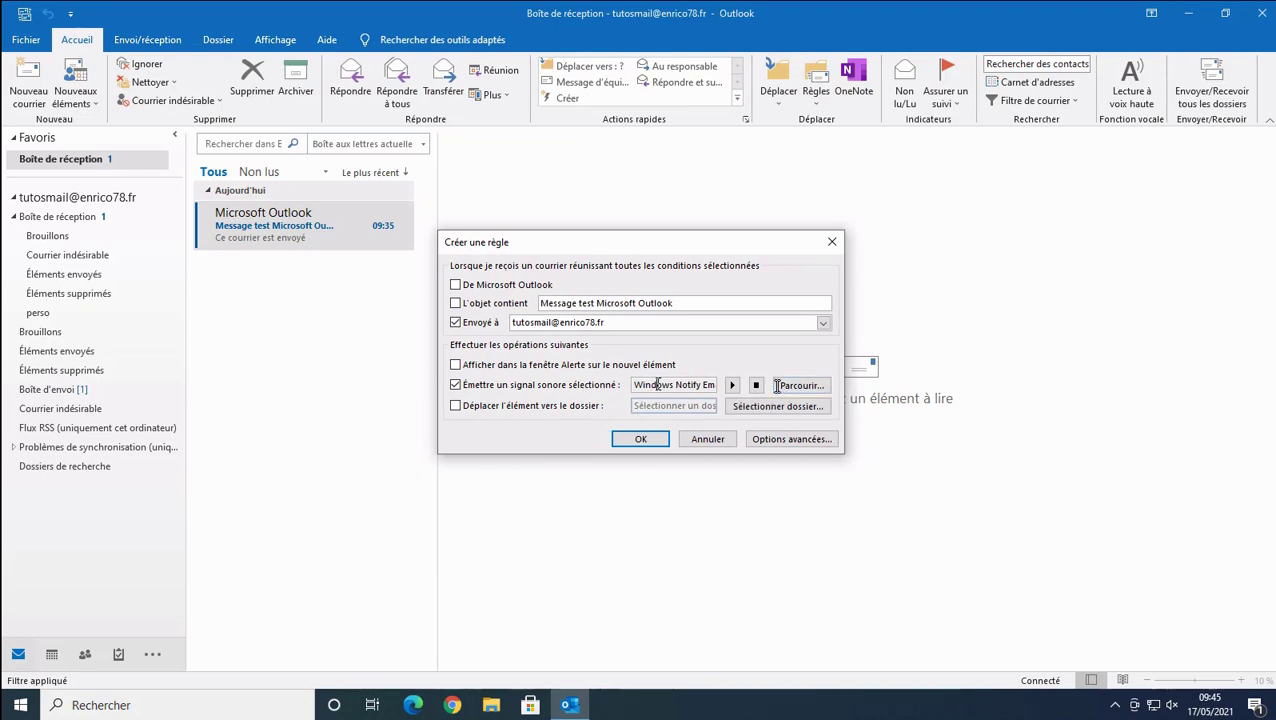
click(812, 386)
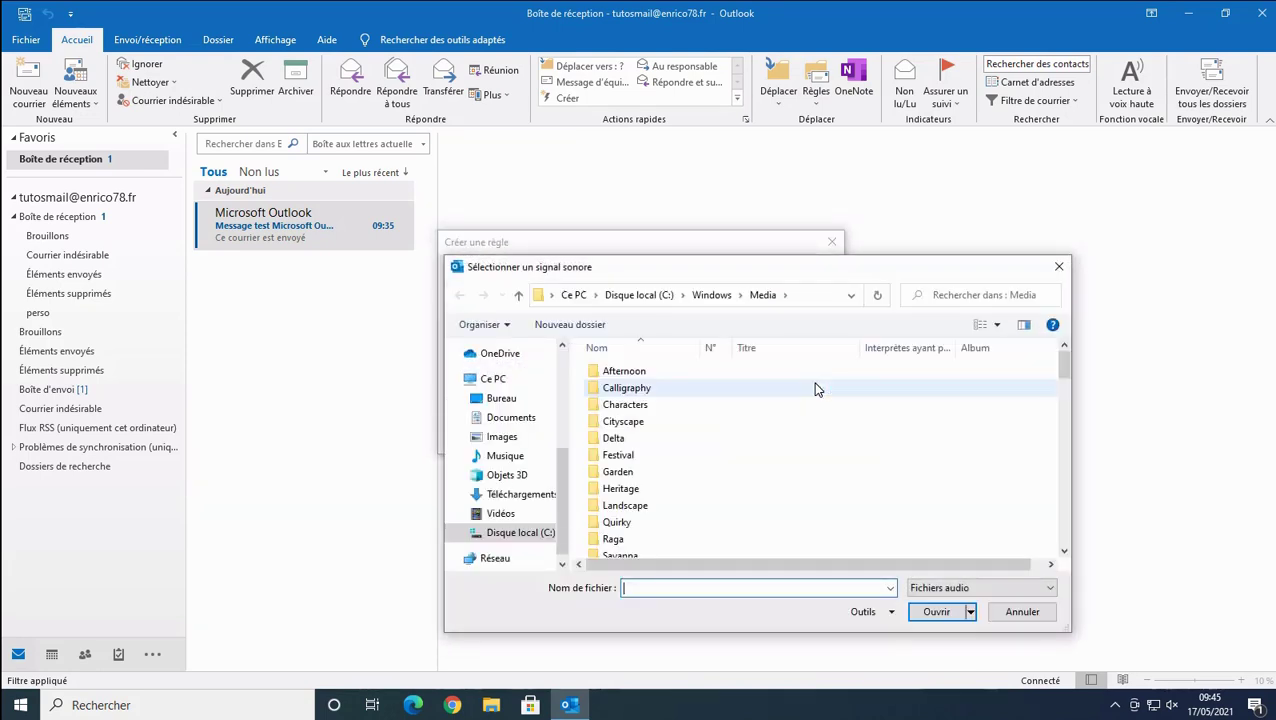
click(1034, 617)
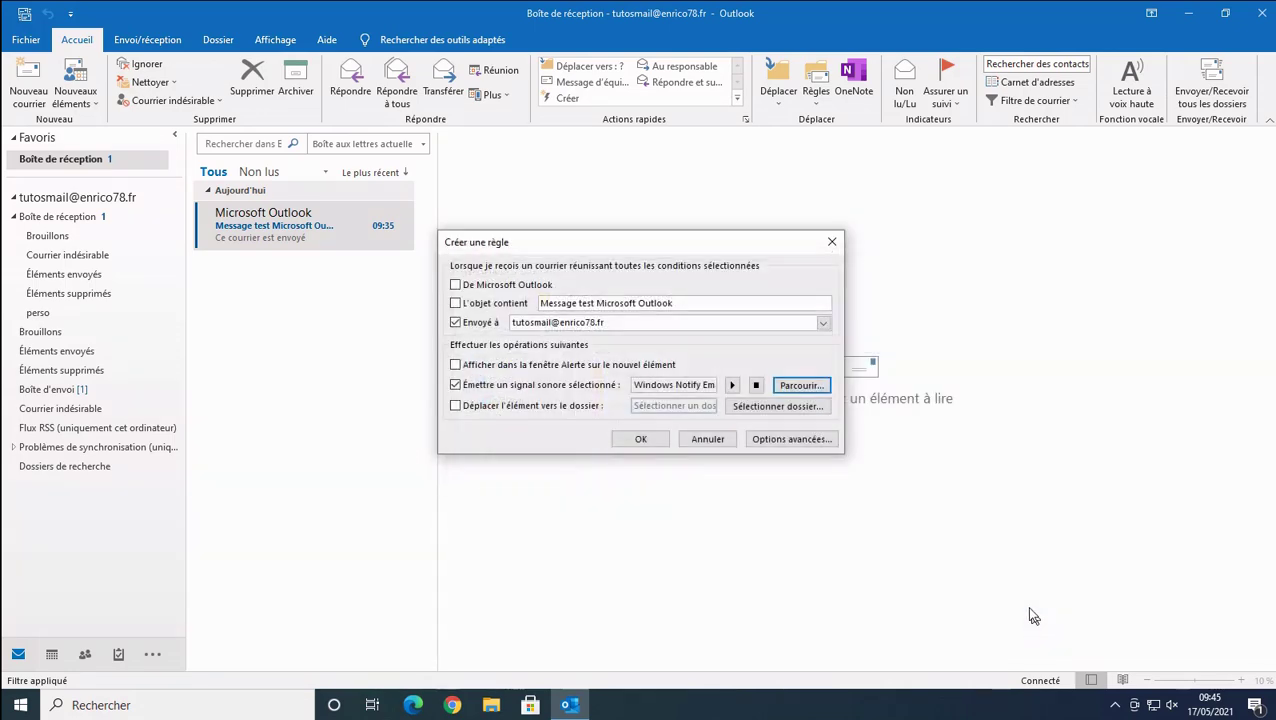
Open the rule's advanced options and clear the "sur cet ordinateur uniquement" condition.
click(791, 439)
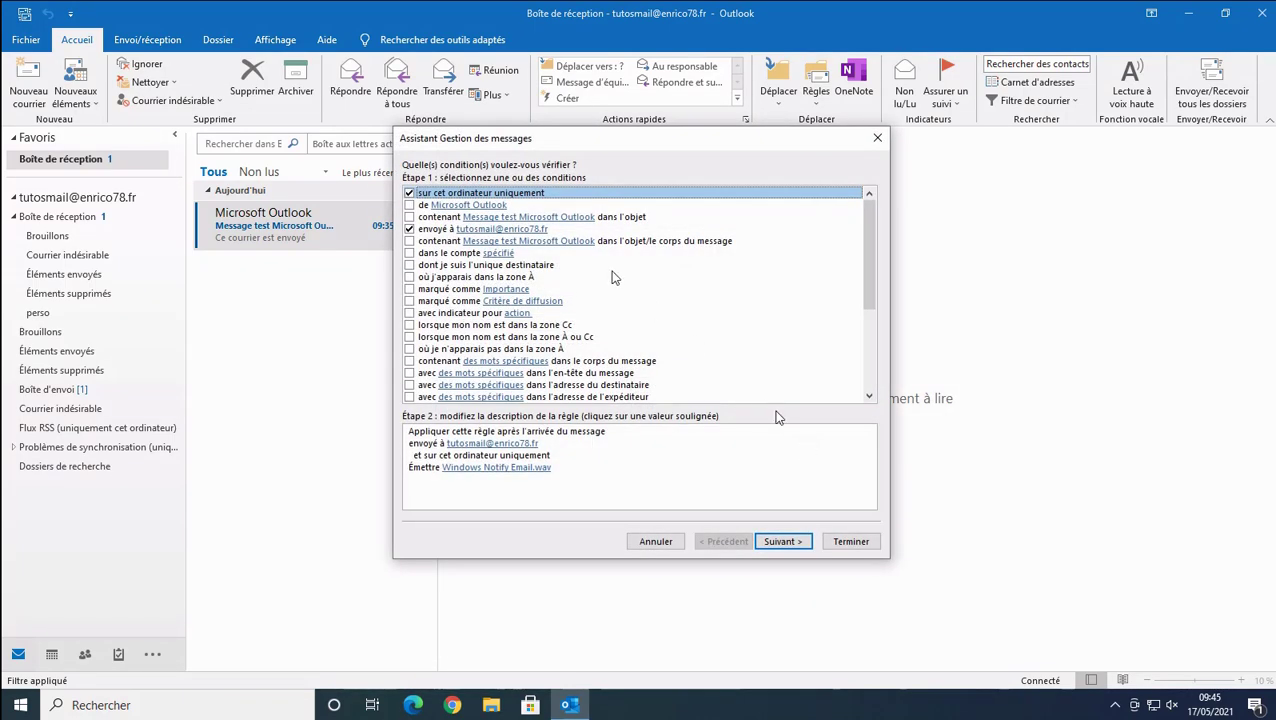
click(460, 444)
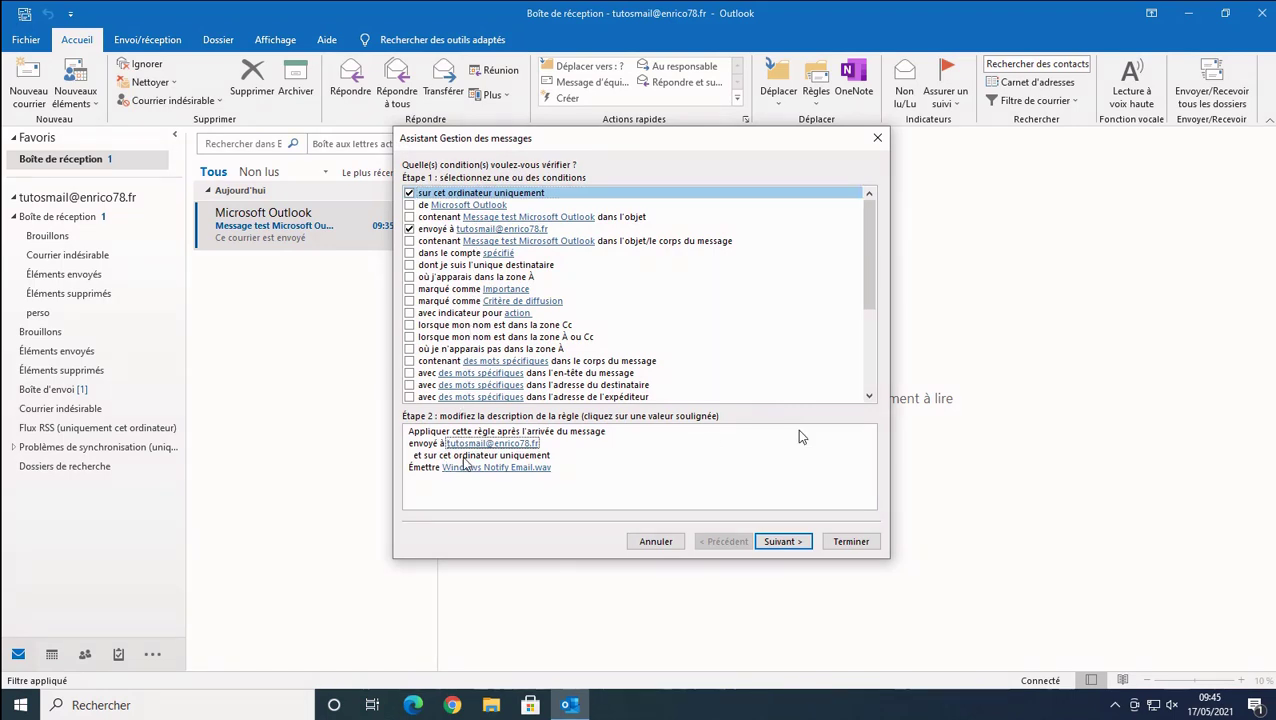
drag(868, 282, 867, 195)
click(506, 468)
click(514, 469)
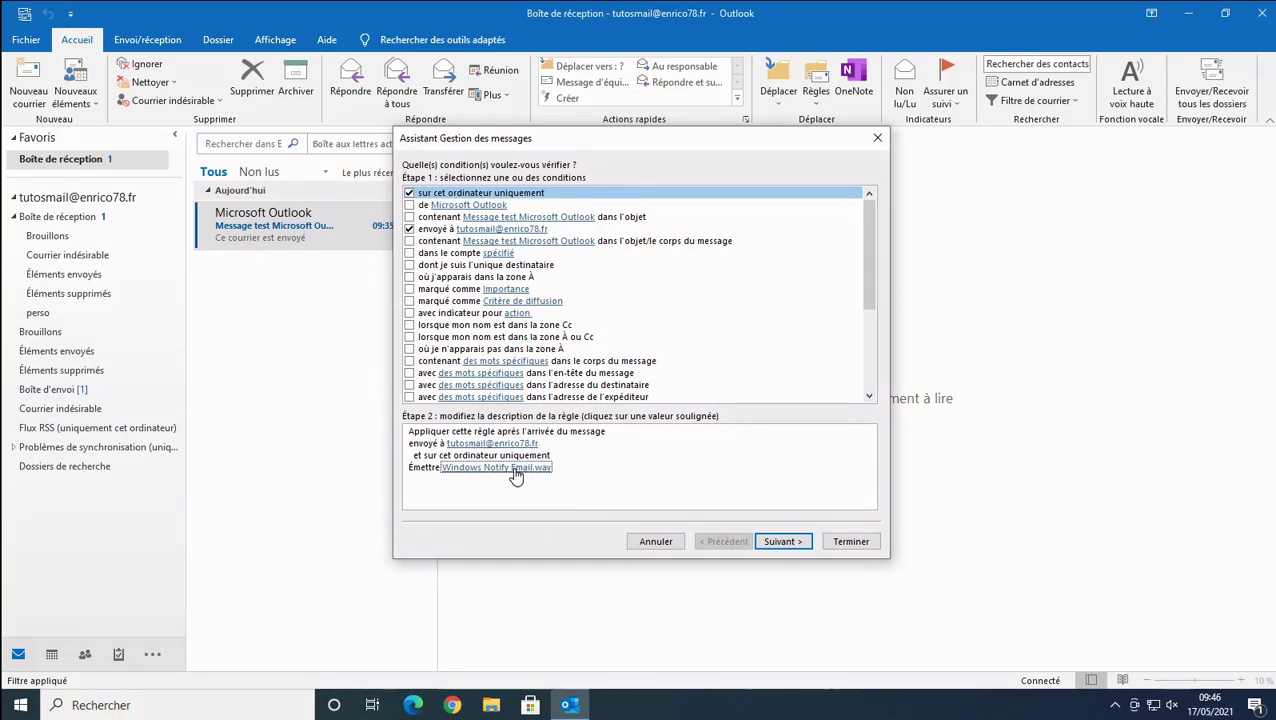
click(409, 192)
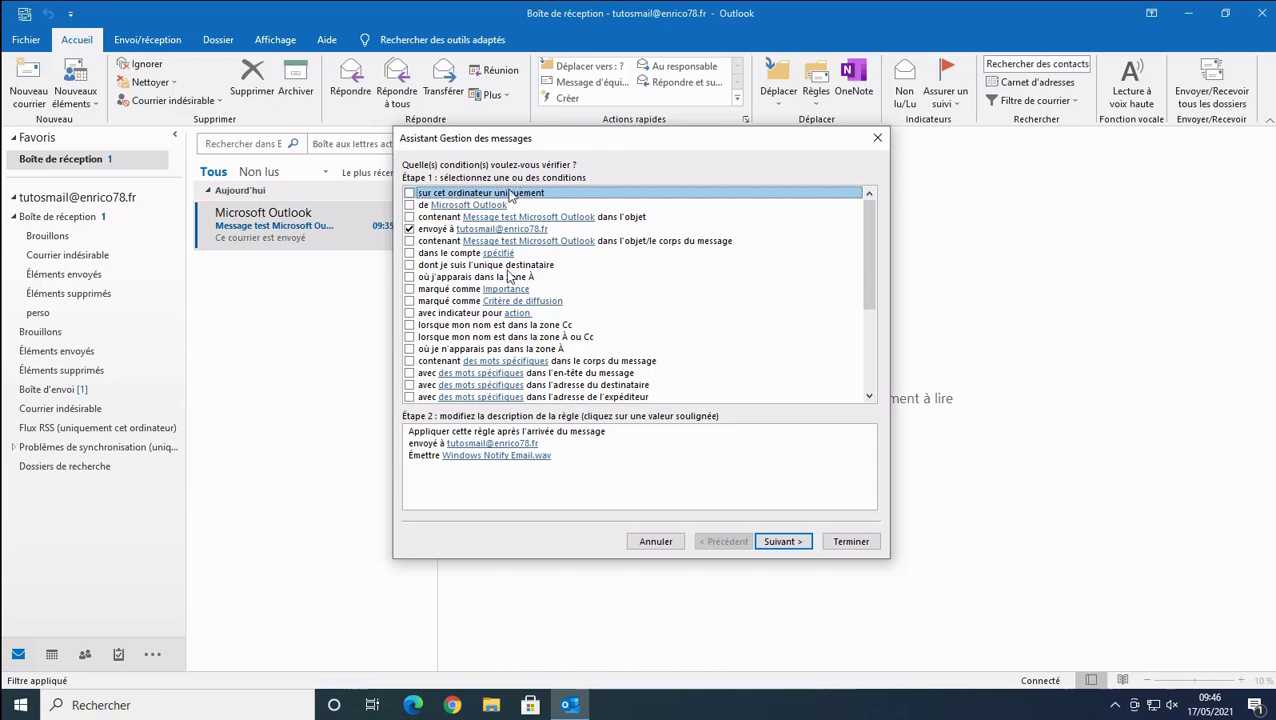
mouse_move(867, 253)
mouse_down()
mouse_move(843, 356)
mouse_move(886, 316)
mouse_move(855, 241)
mouse_up()
click(409, 289)
click(409, 289)
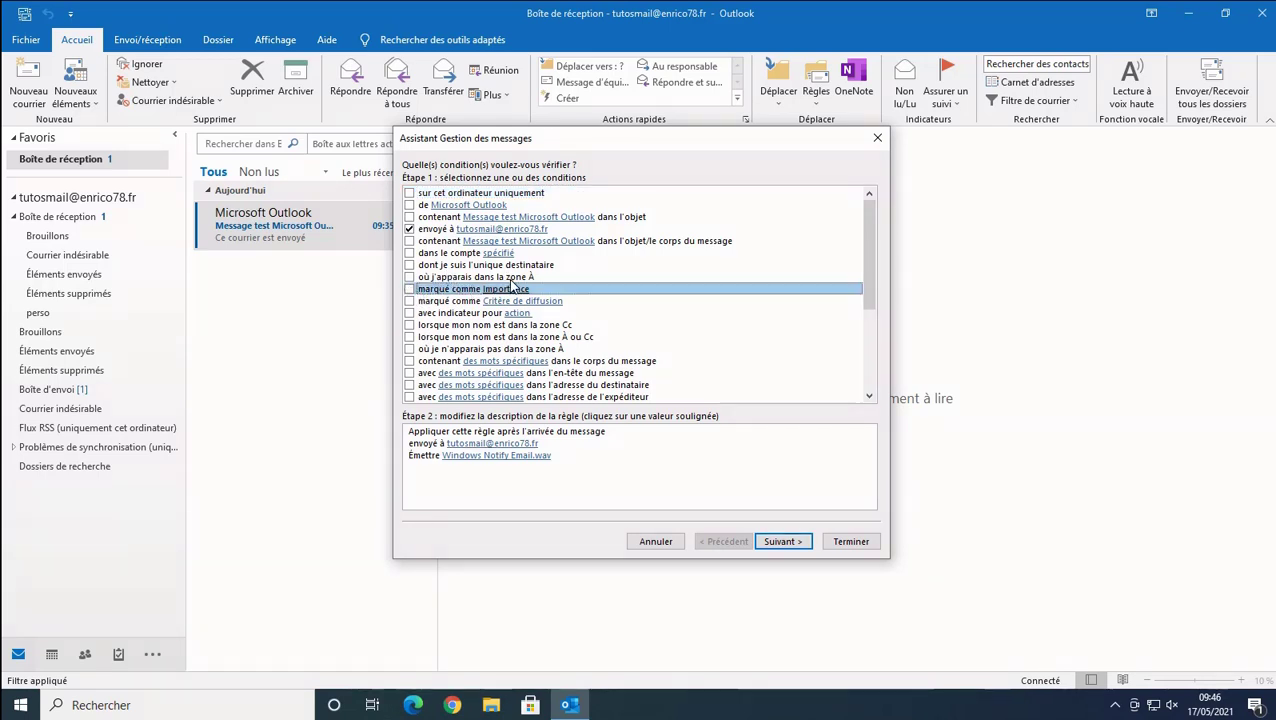
click(673, 481)
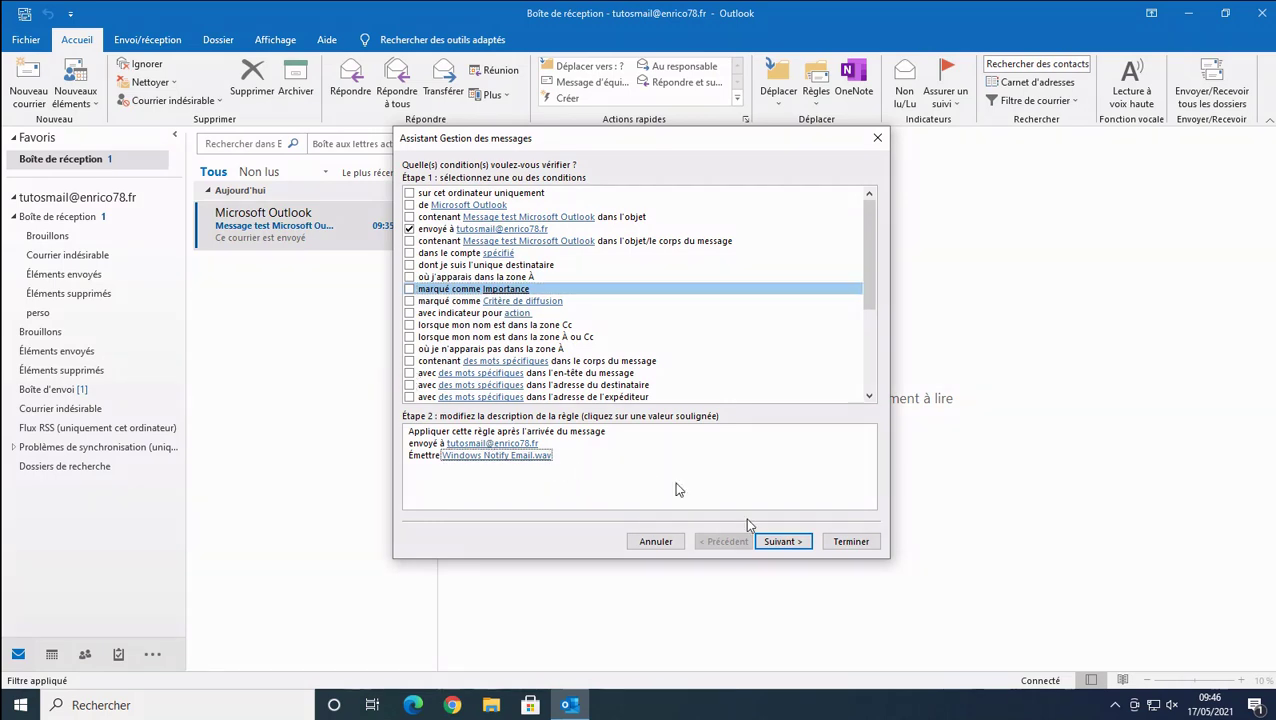
Proceed to the rule's actions and remove the "Émettre un signal sonore" action, leaving "le supprimer" unselected.
click(801, 545)
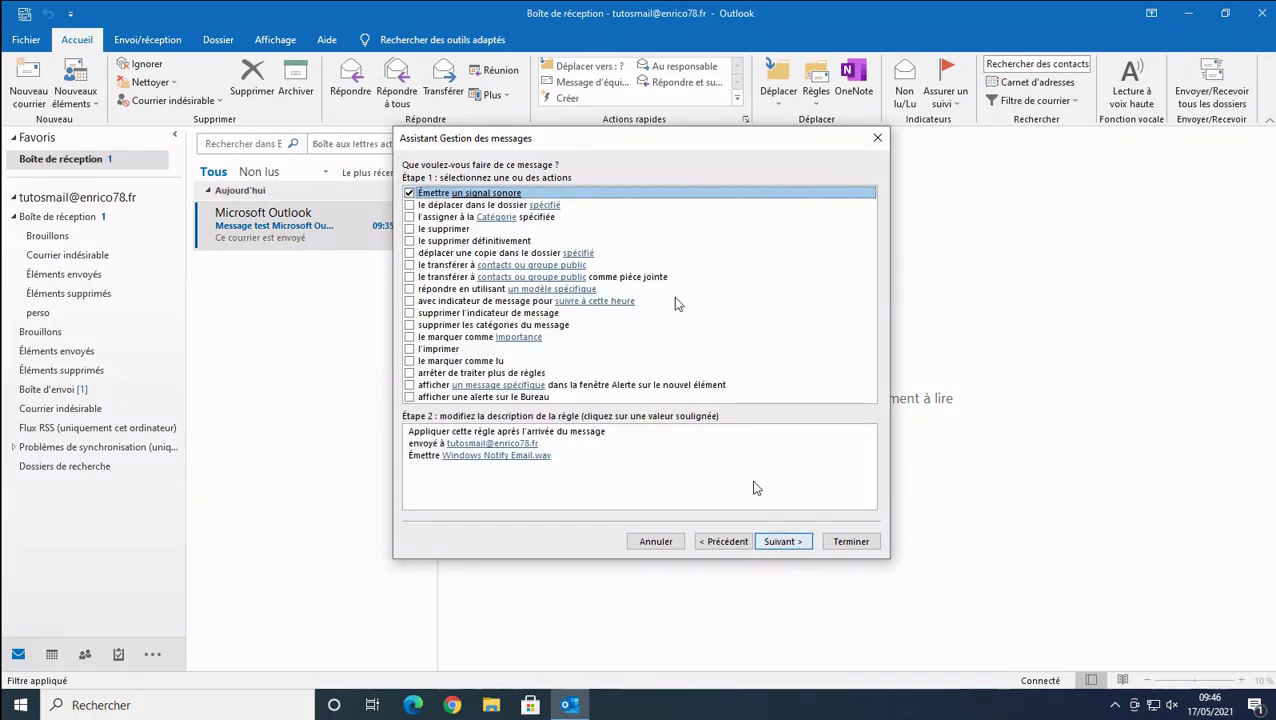
click(512, 505)
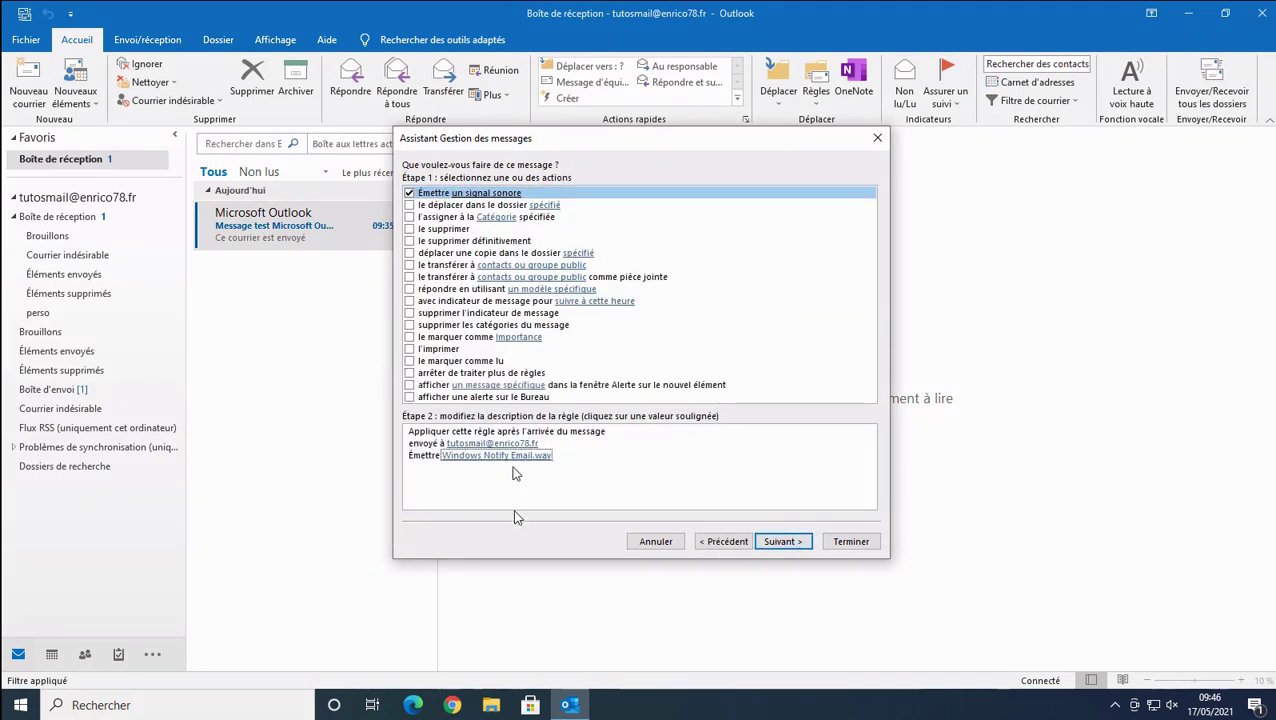
click(410, 196)
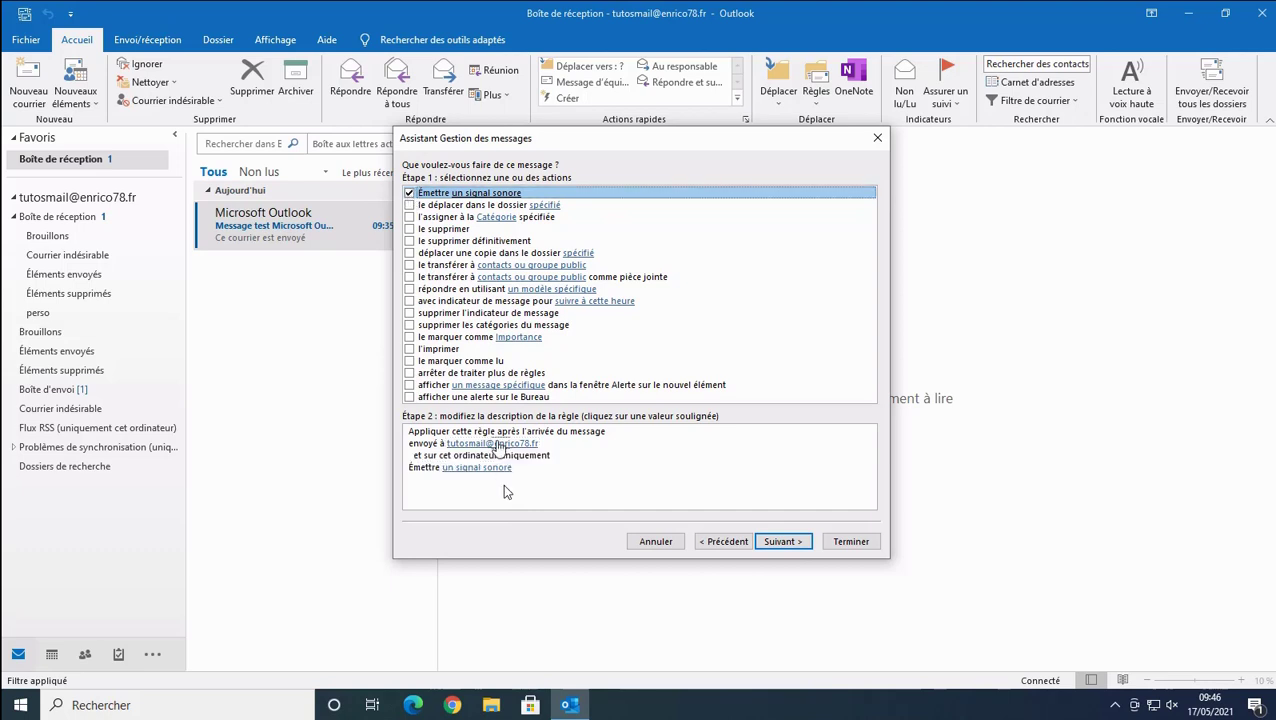
click(480, 468)
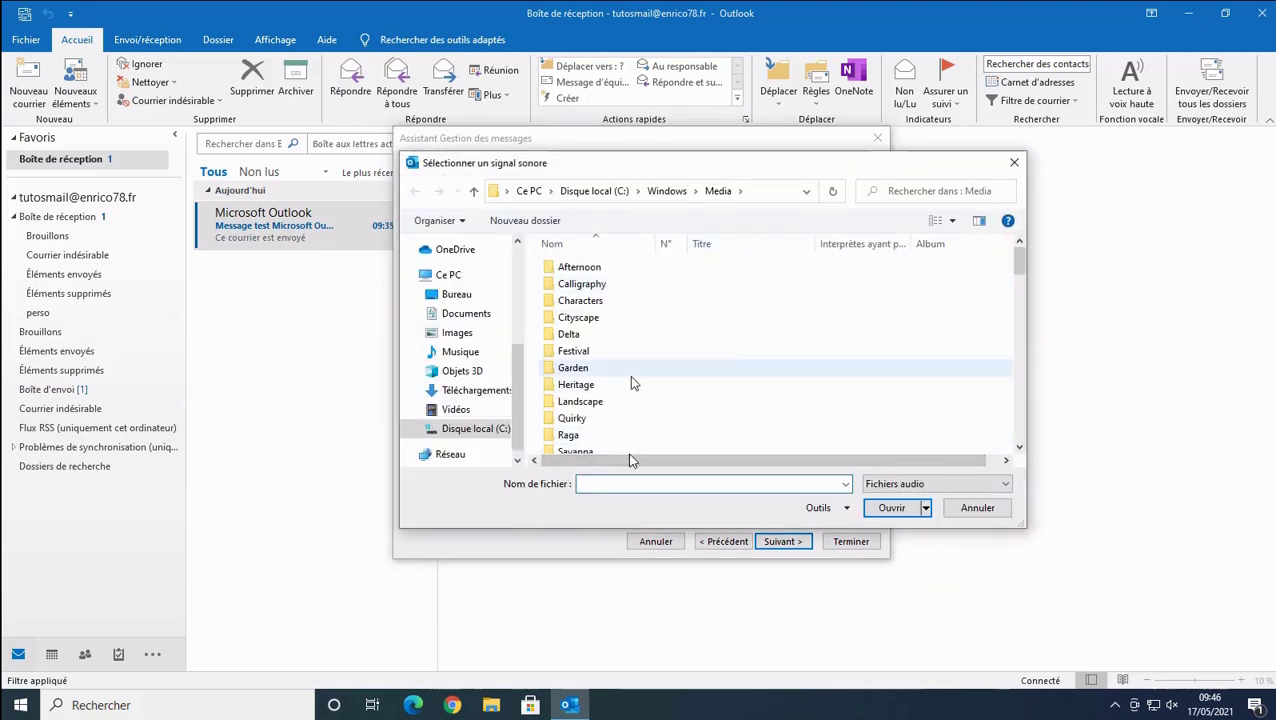
click(982, 509)
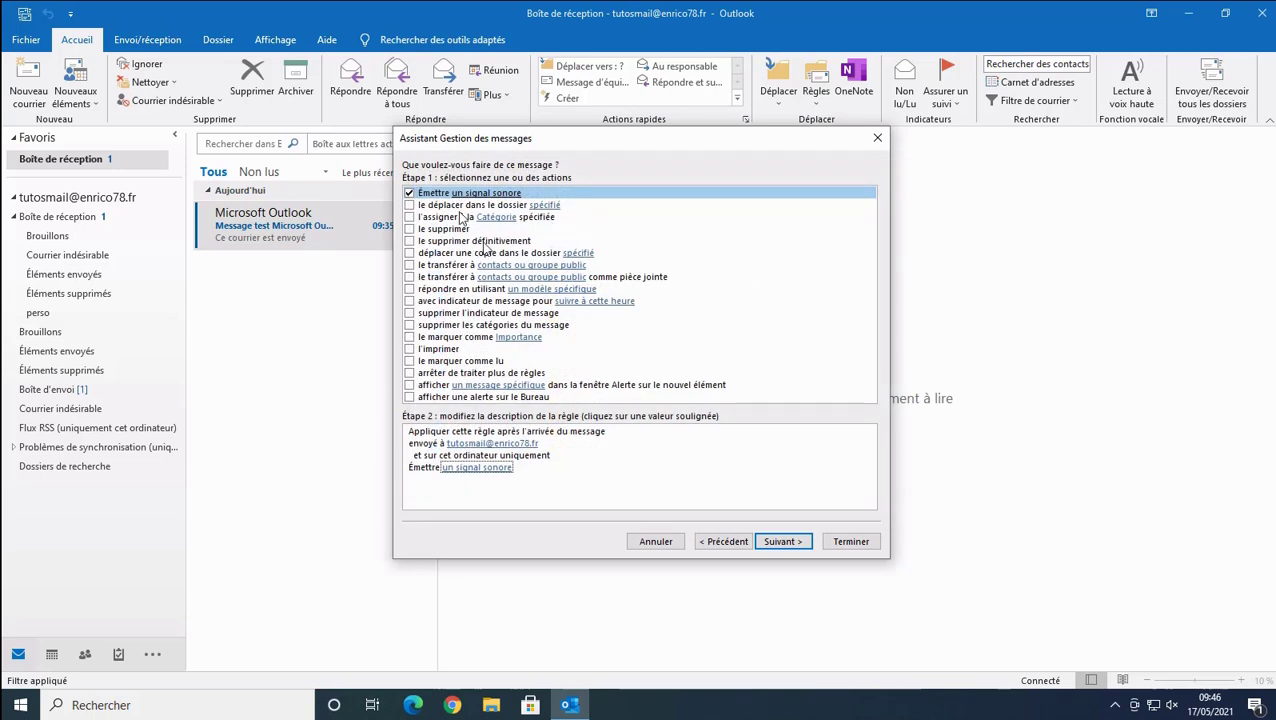
click(408, 194)
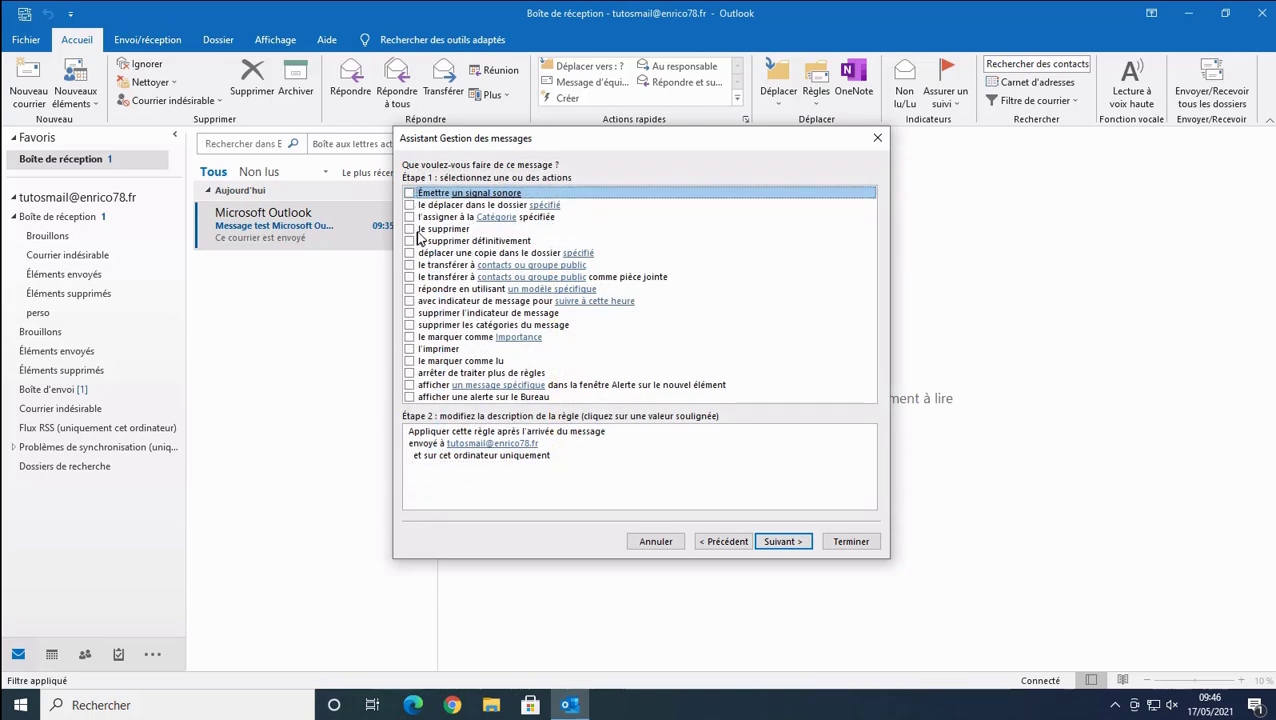
click(409, 229)
click(409, 229)
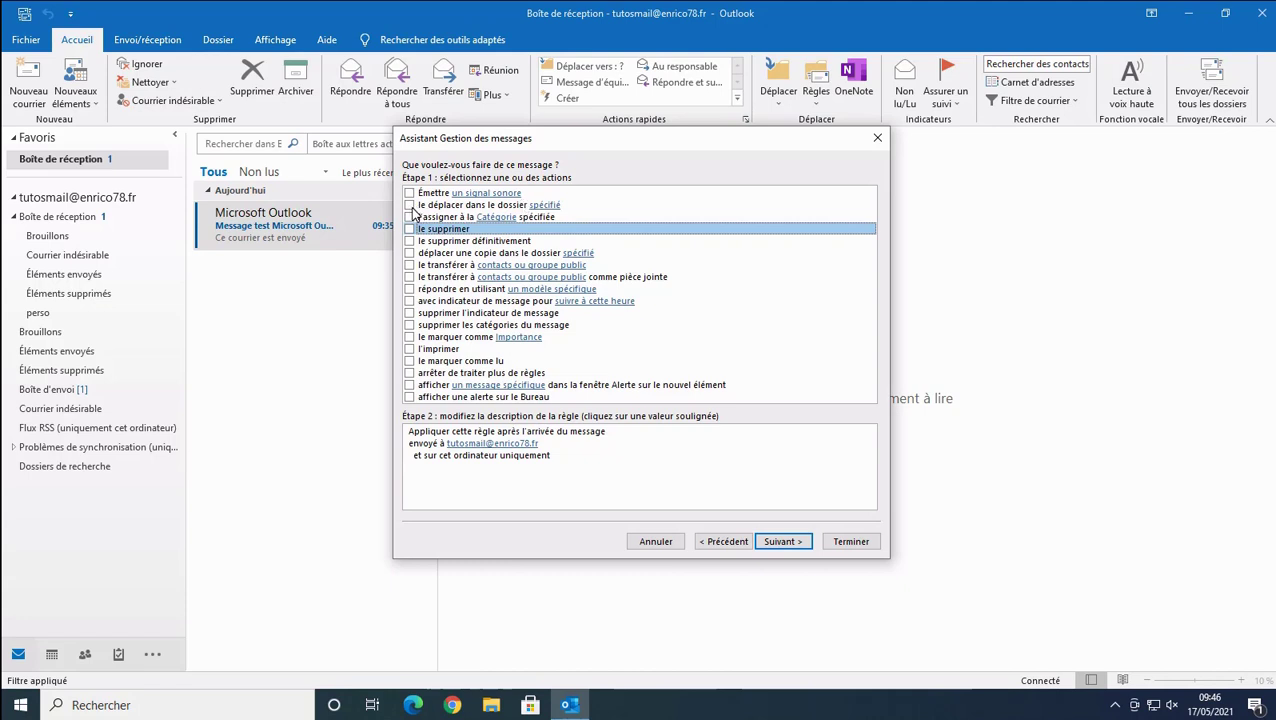
Add the action that moves the message to the "perso" folder inside "Boîte de réception".
click(409, 205)
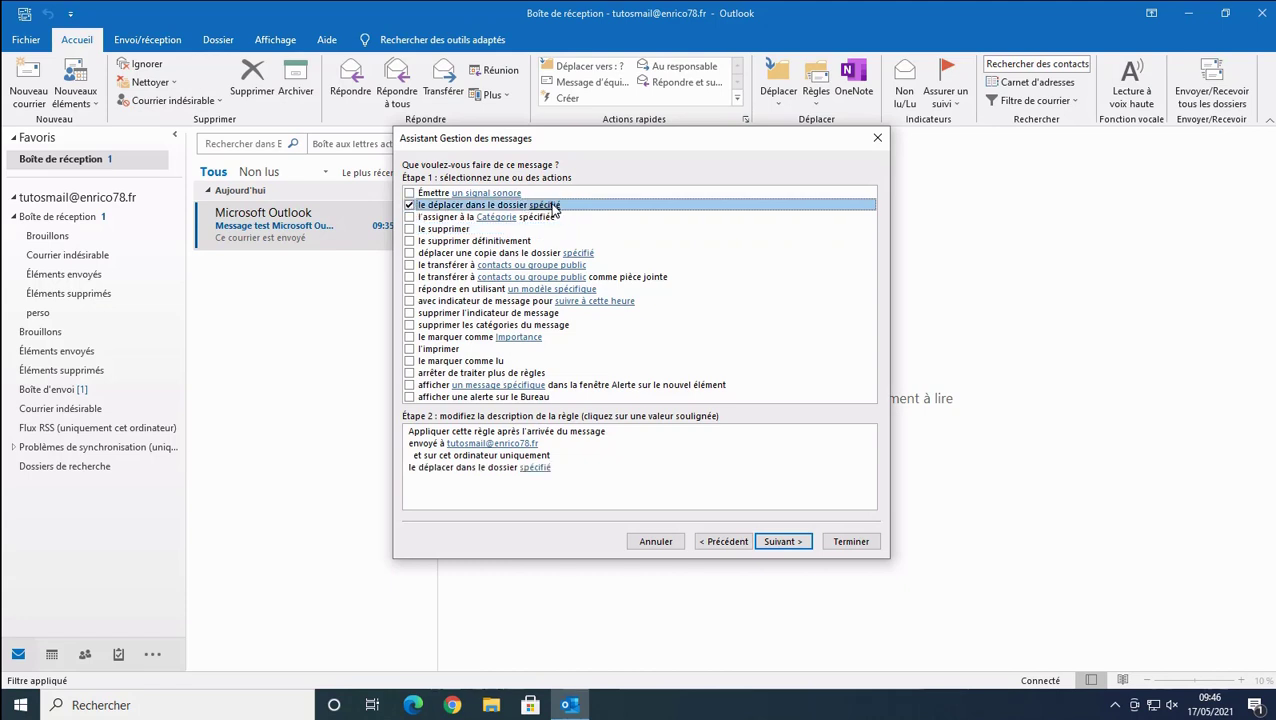
click(540, 469)
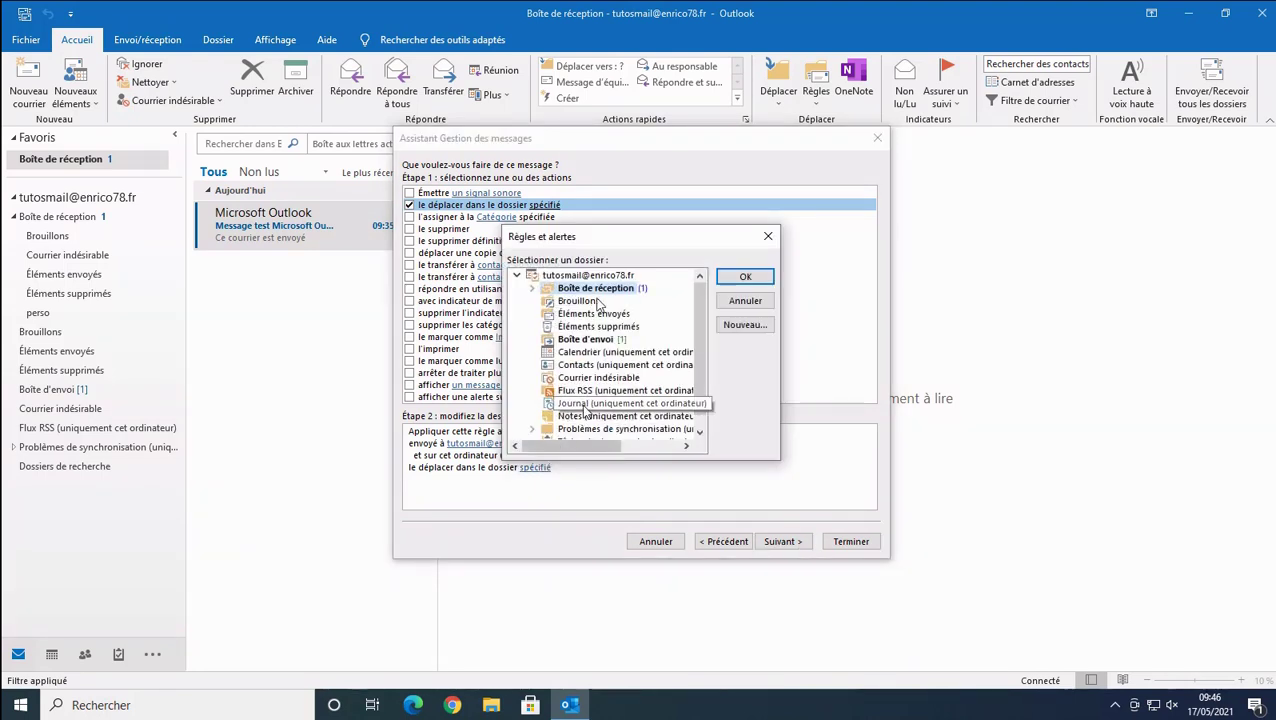
click(532, 288)
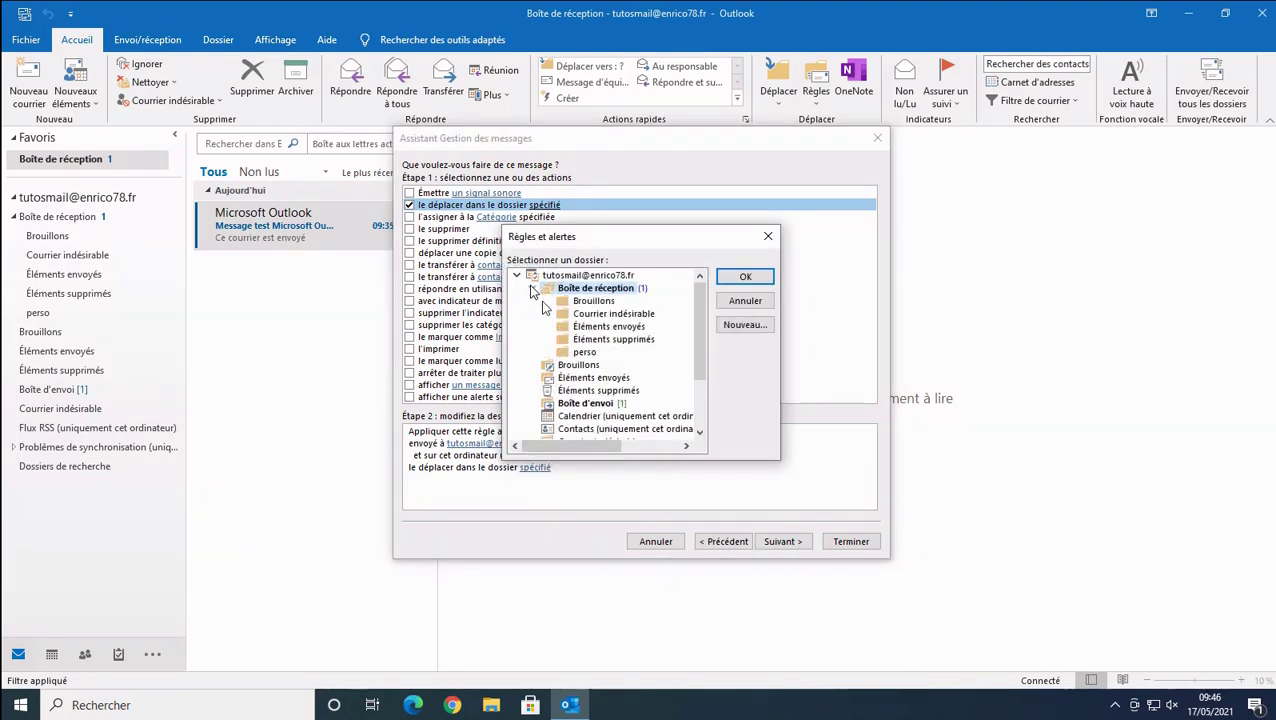
click(585, 353)
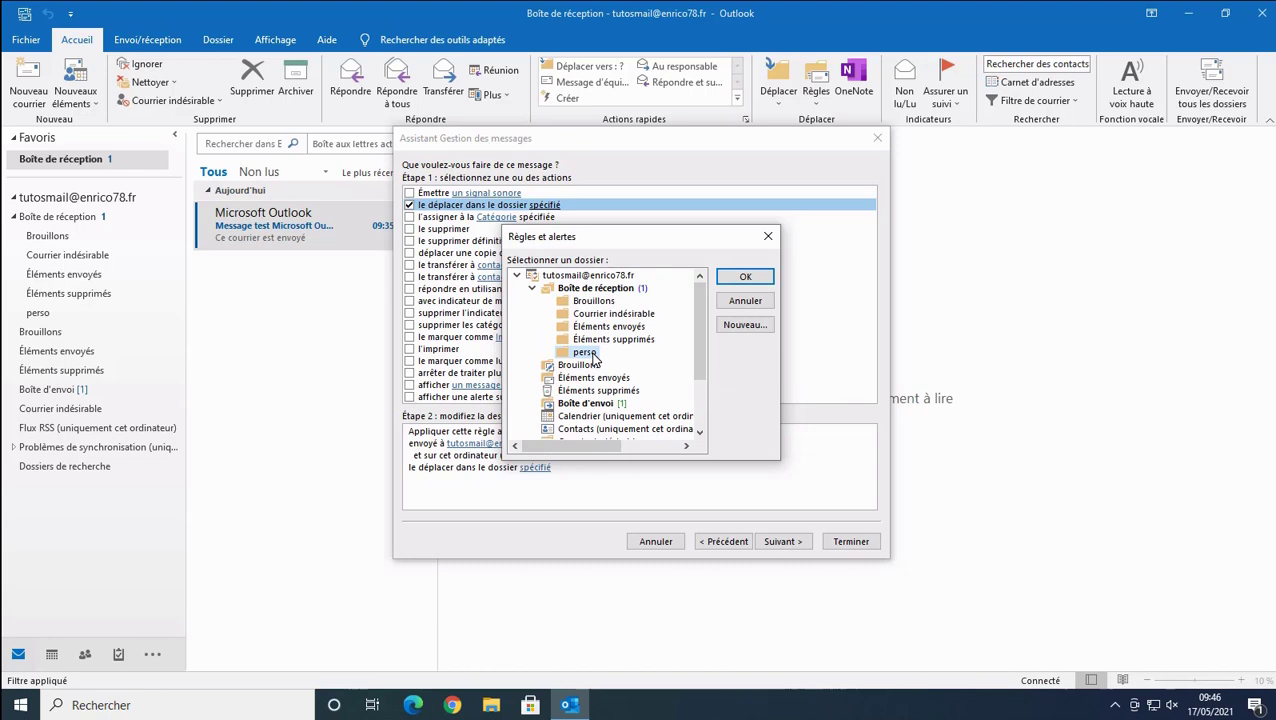
click(745, 278)
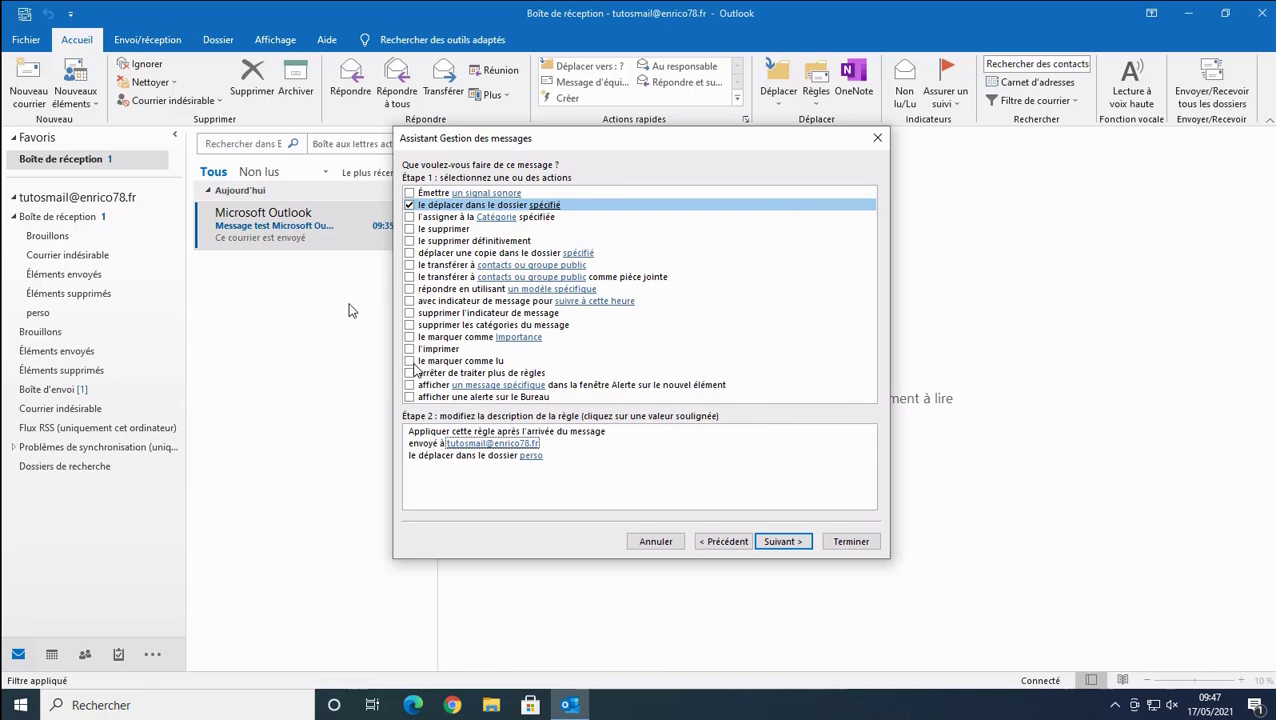
Add the "le marquer comme lu" action and a new-item alert showing the specific message "bonjour".
click(409, 361)
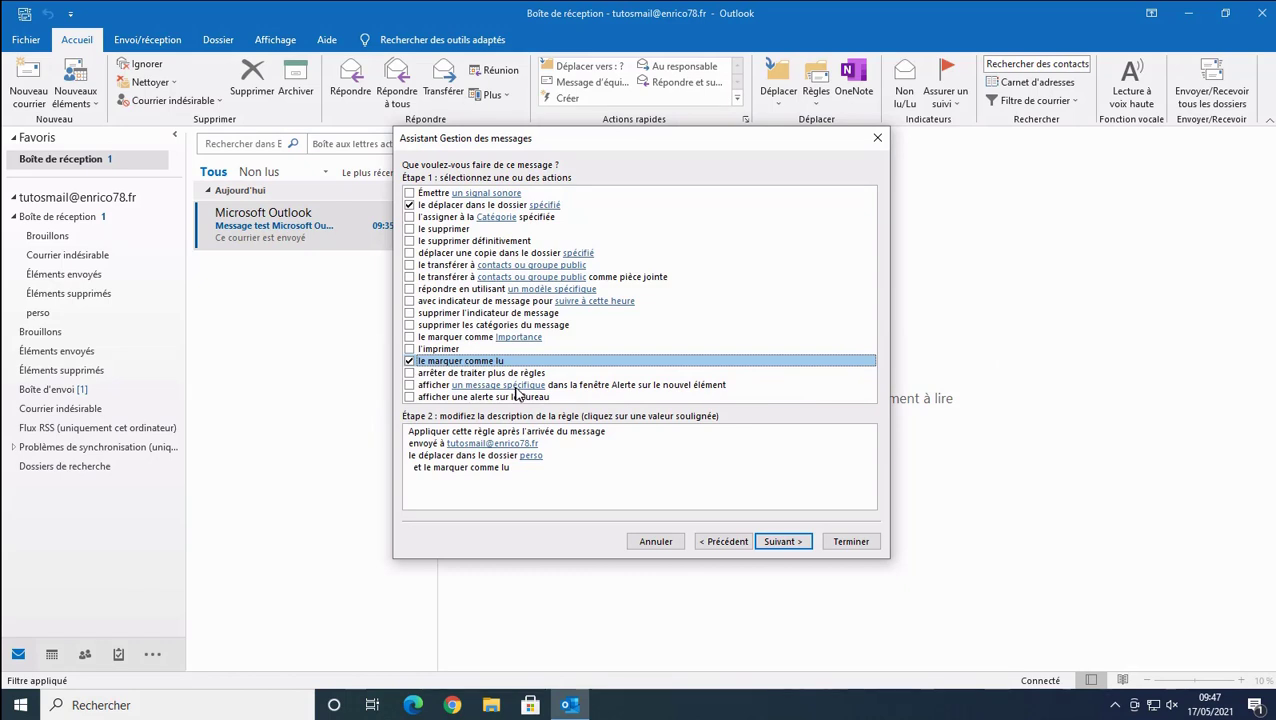
click(409, 385)
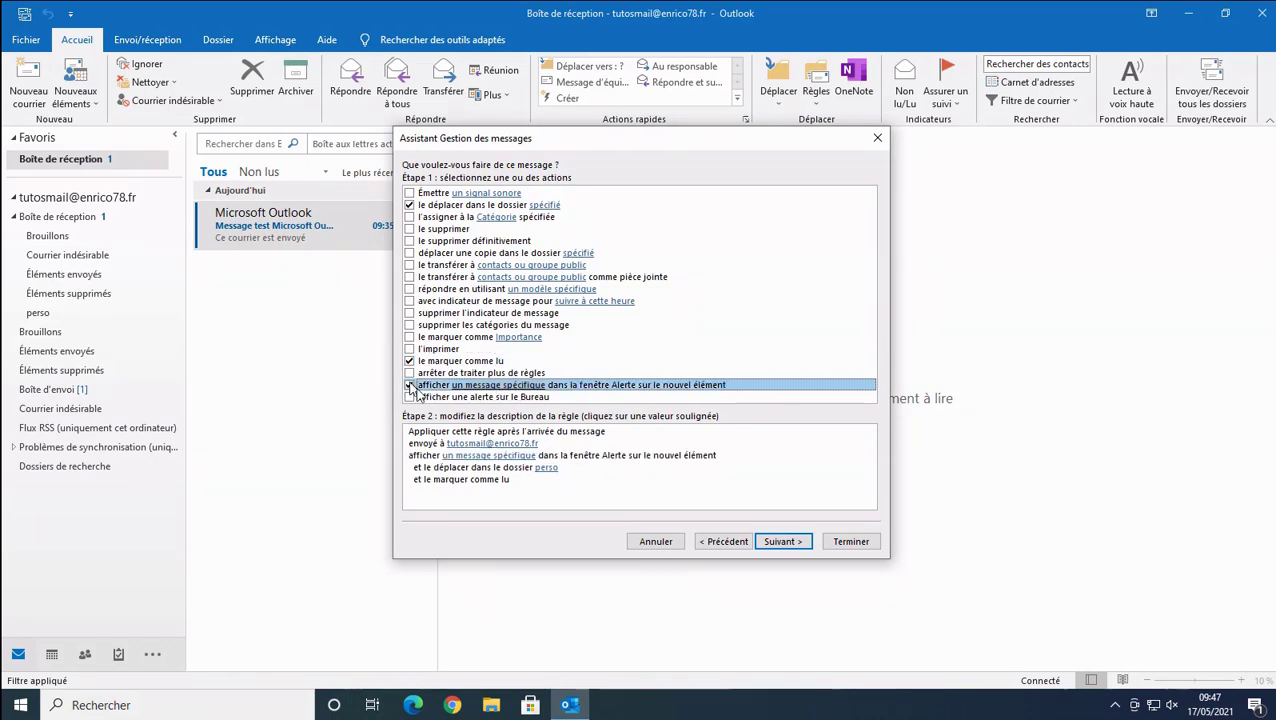
click(504, 458)
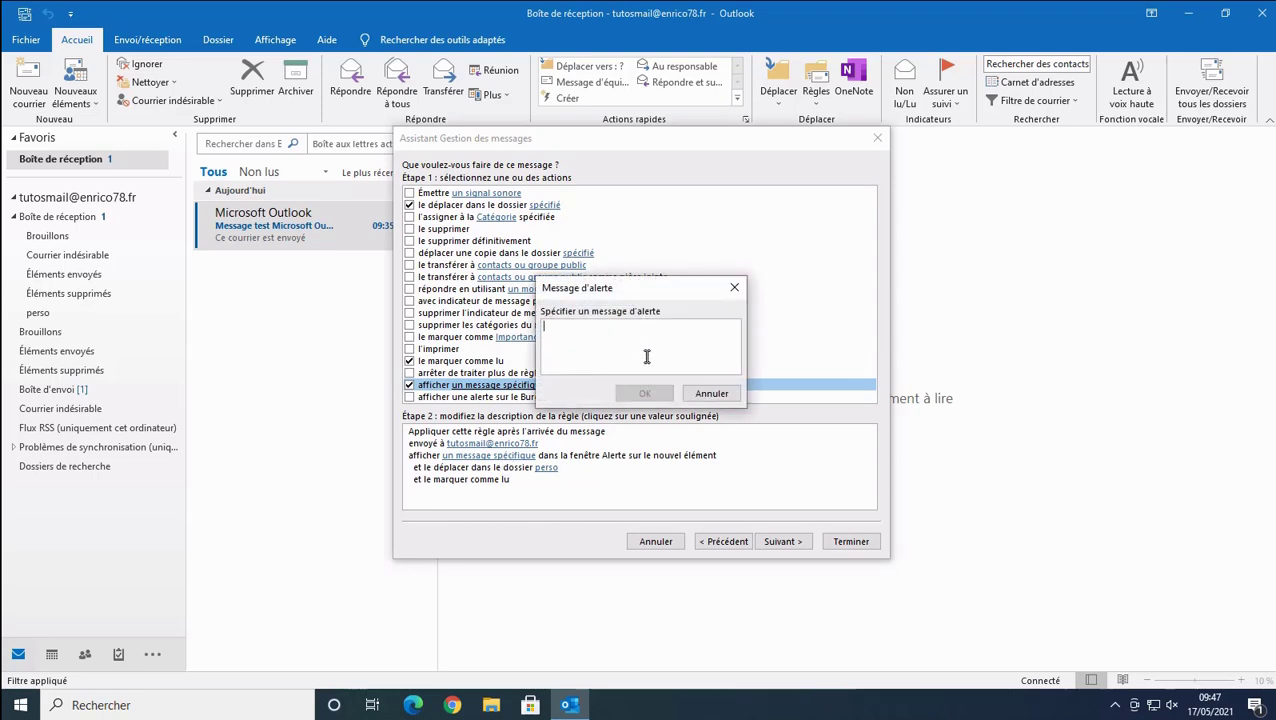
text(bonjour)
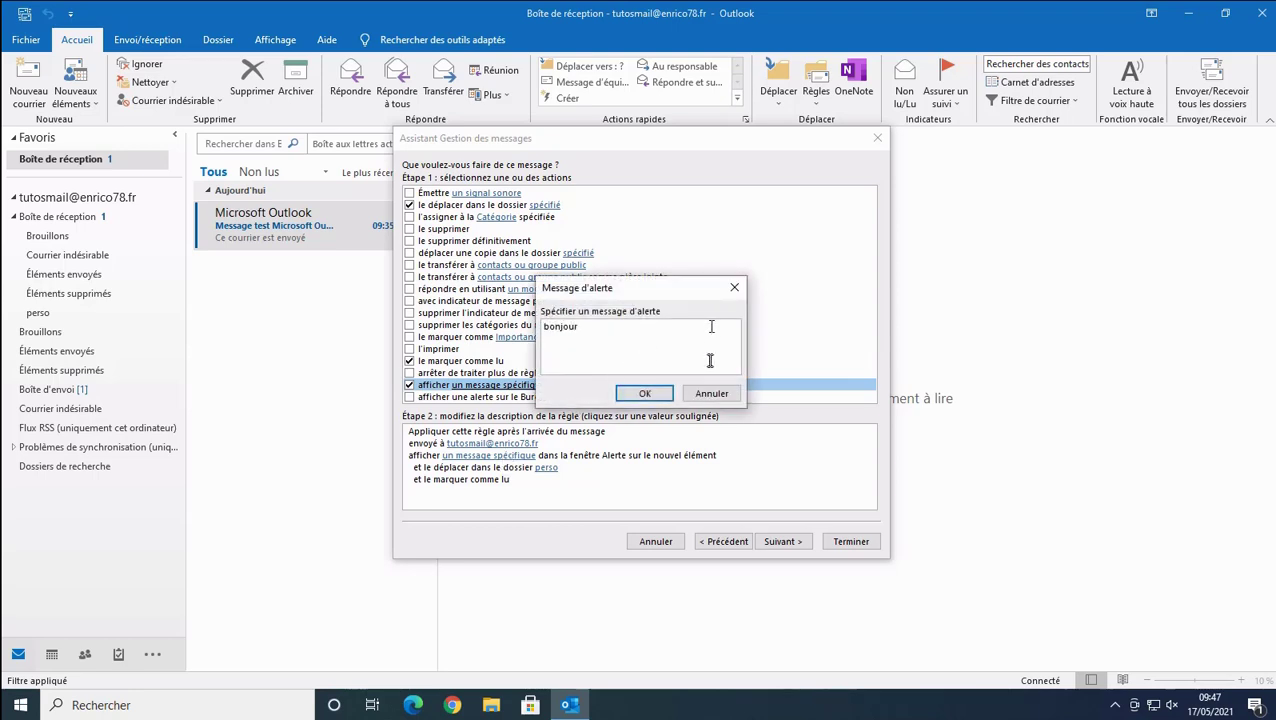
click(642, 393)
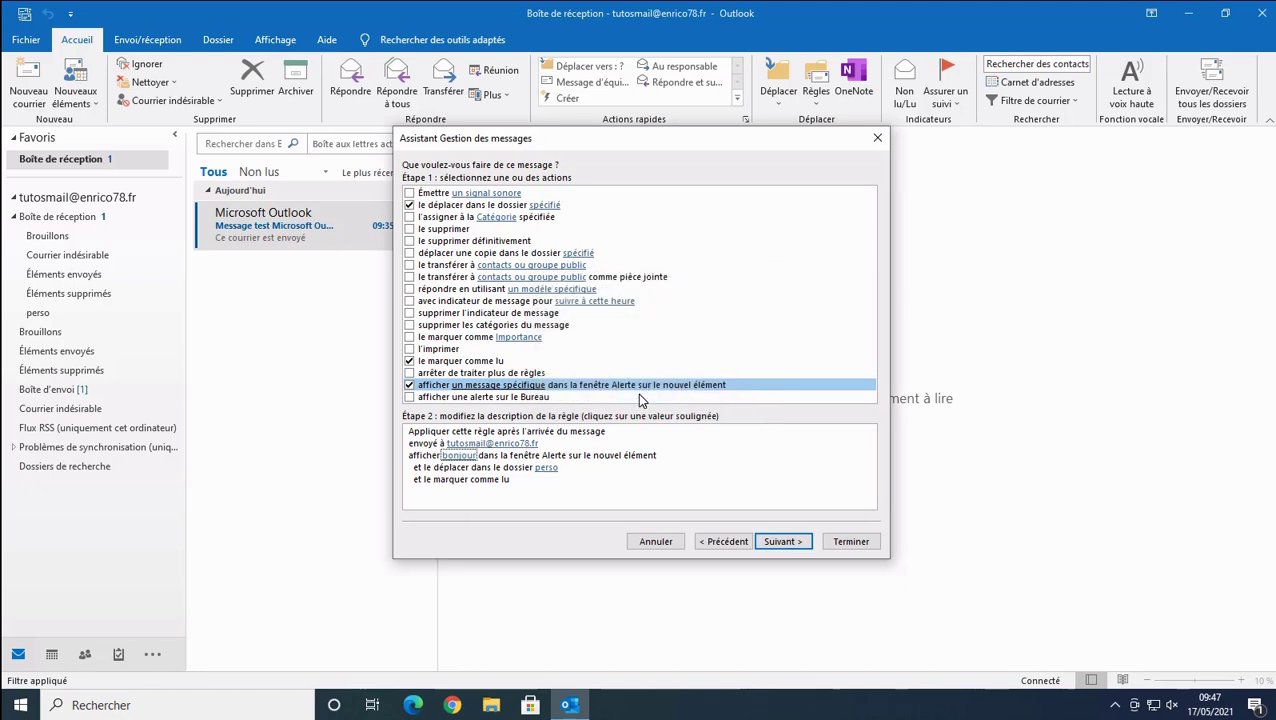
Finish the rule without exceptions, running it on messages already in "Boîte de réception", and open the "perso" folder to check the sorting.
click(790, 545)
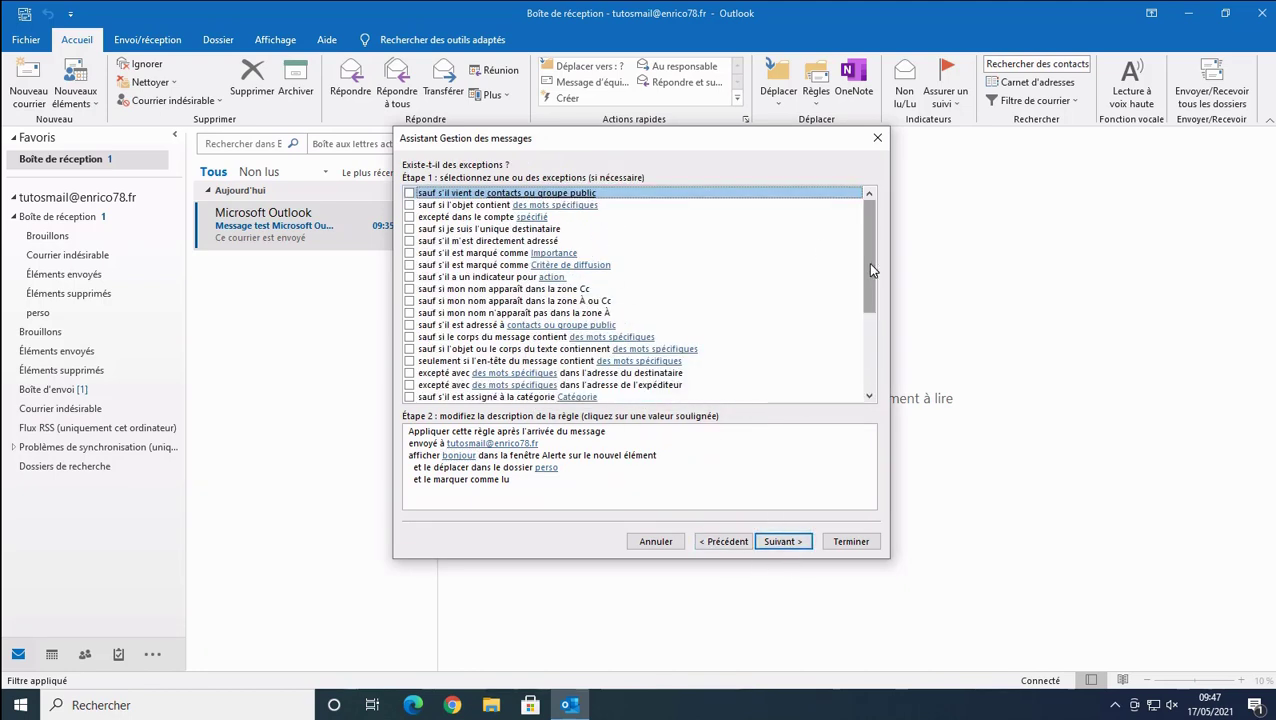
drag(867, 262, 887, 236)
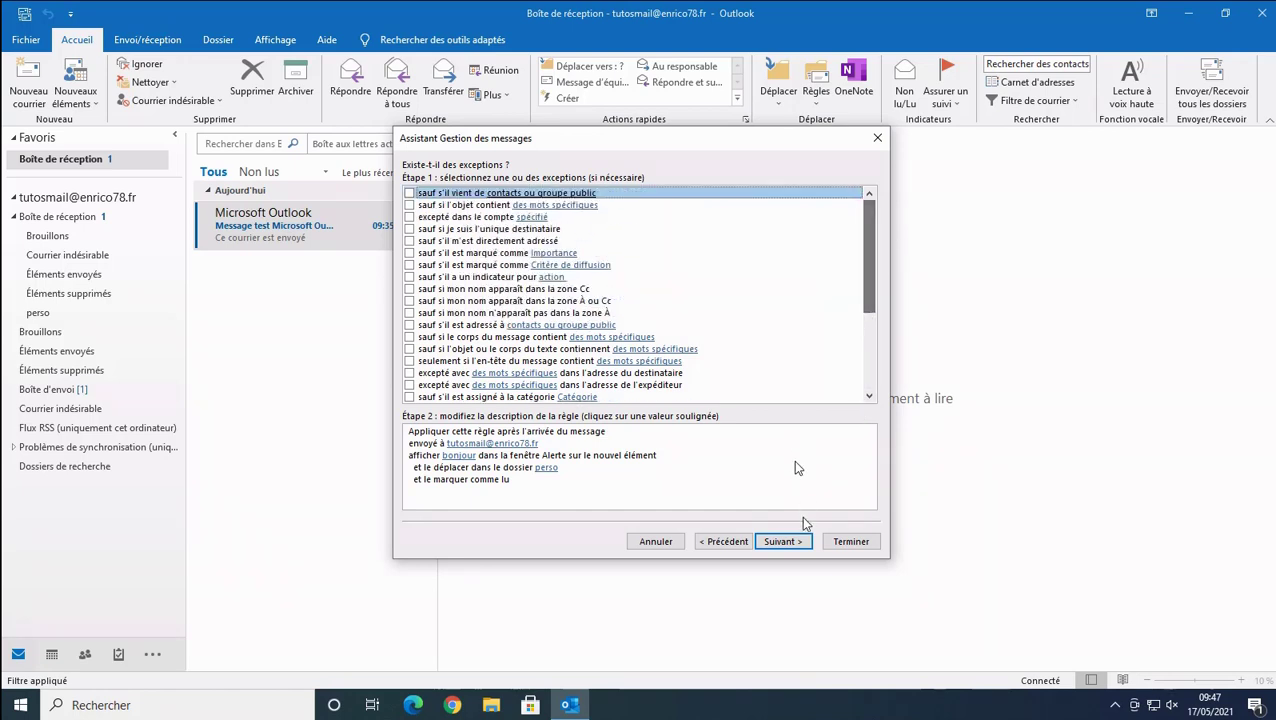
click(785, 542)
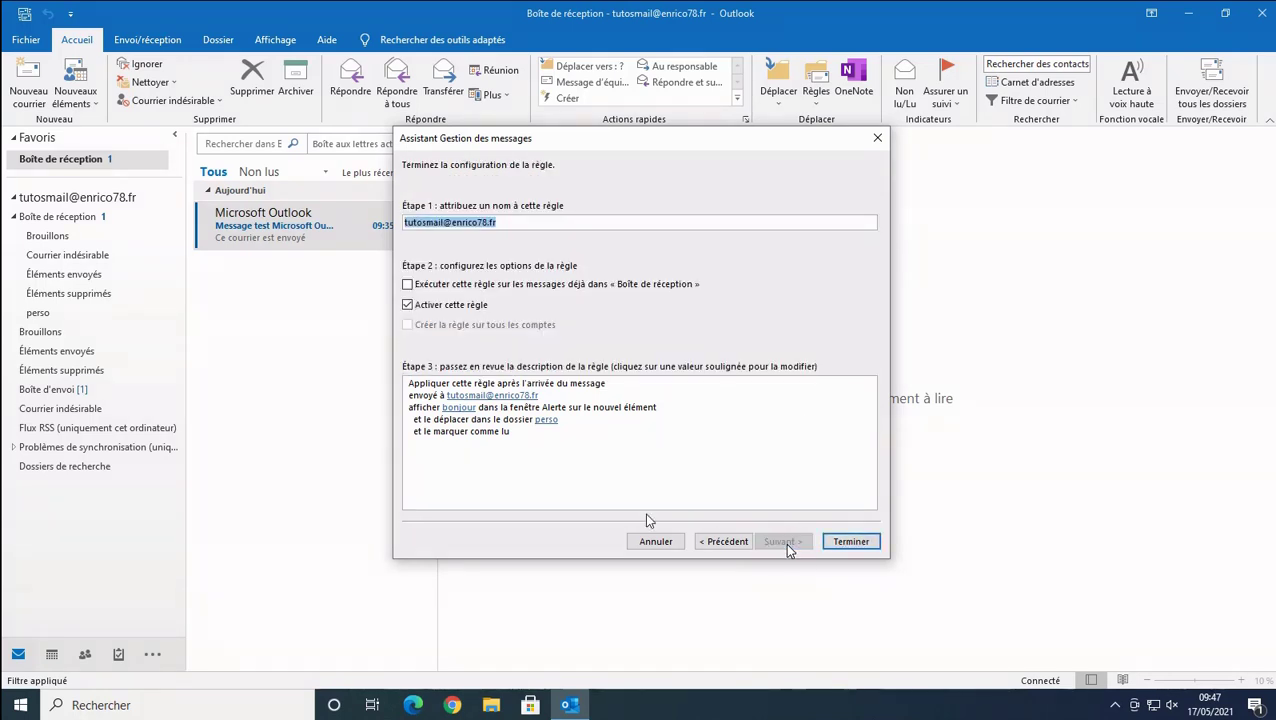
click(472, 453)
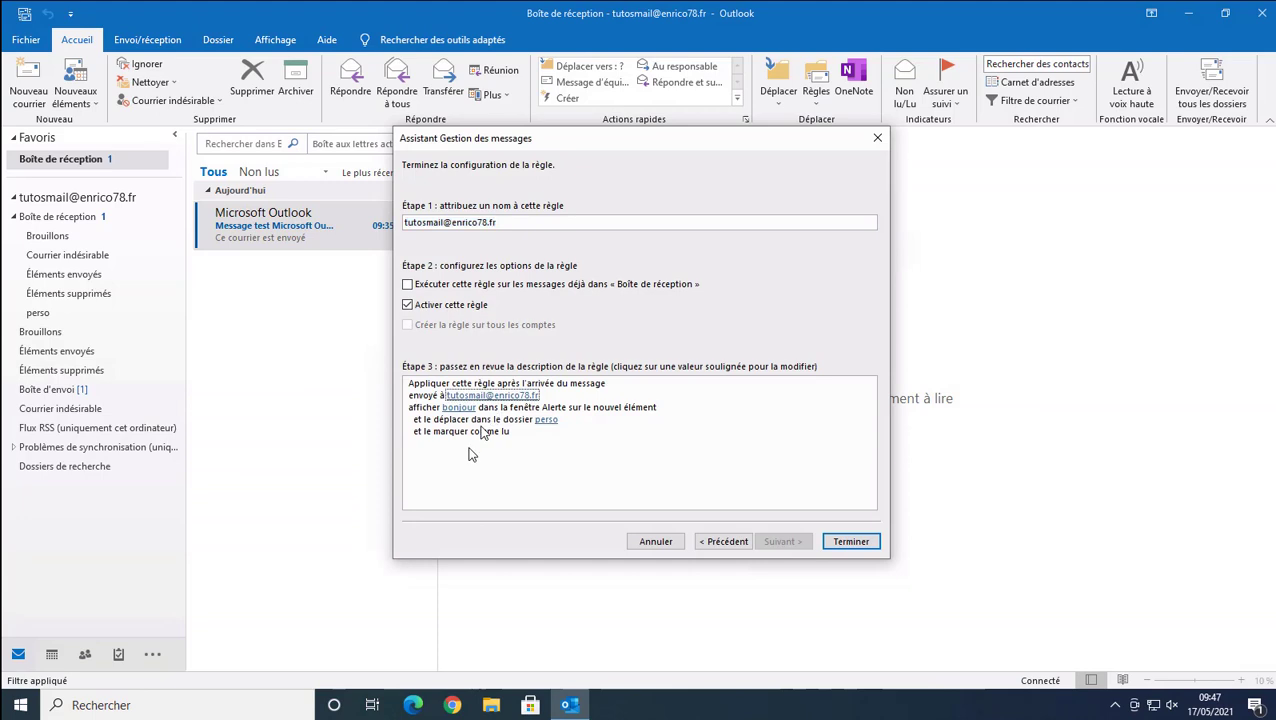
click(434, 289)
click(851, 542)
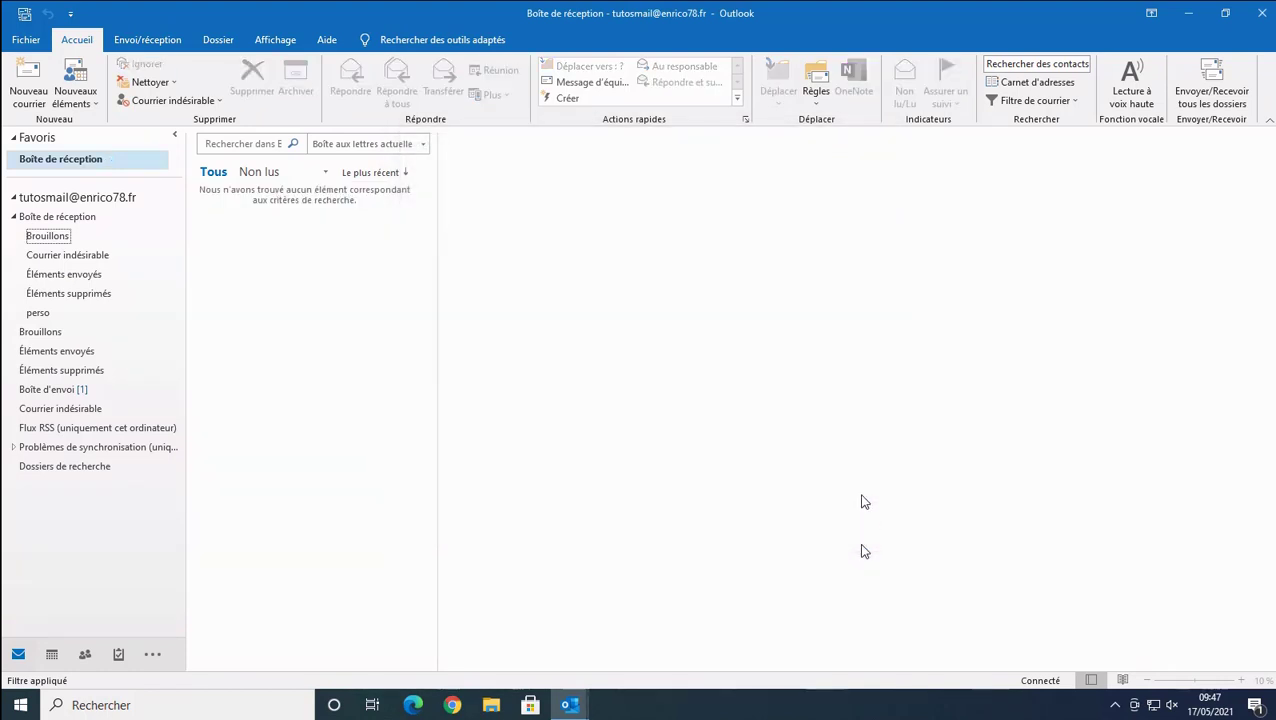
click(45, 313)
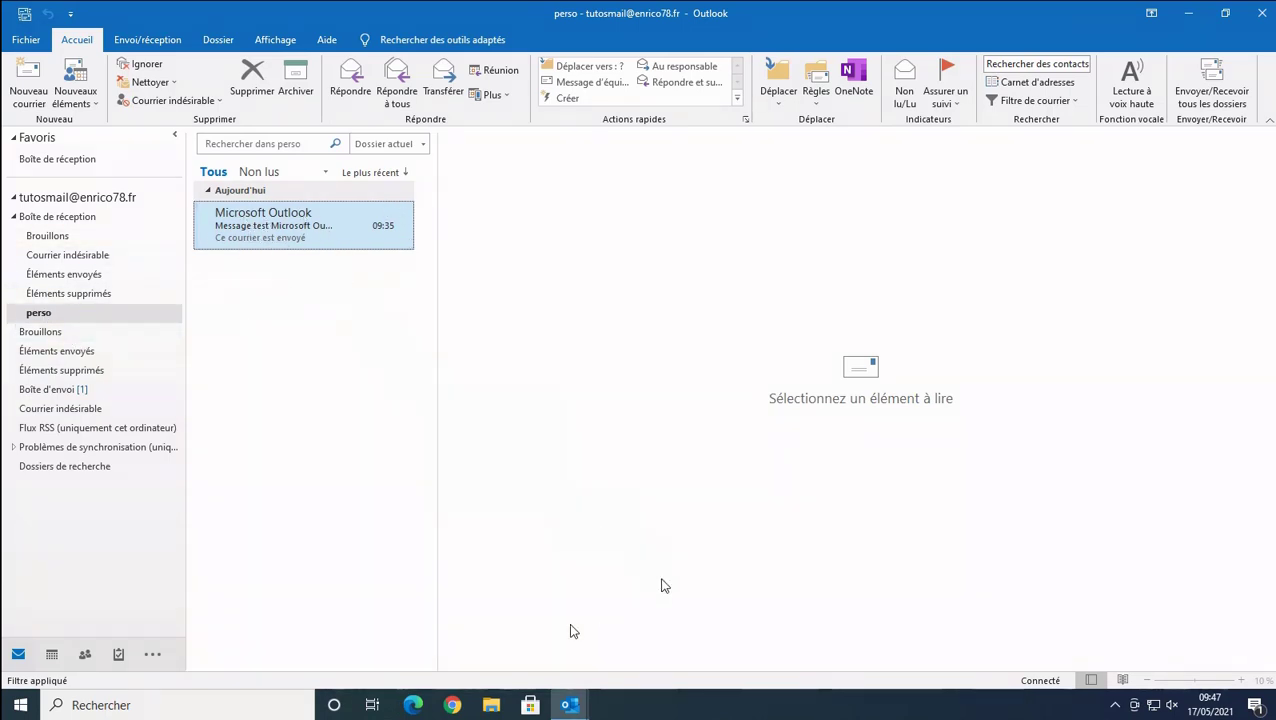
Dismiss the "bonjour" new-message alert and open "Boîte d'envoi" to check the delayed "test" message.
click(568, 708)
click(683, 628)
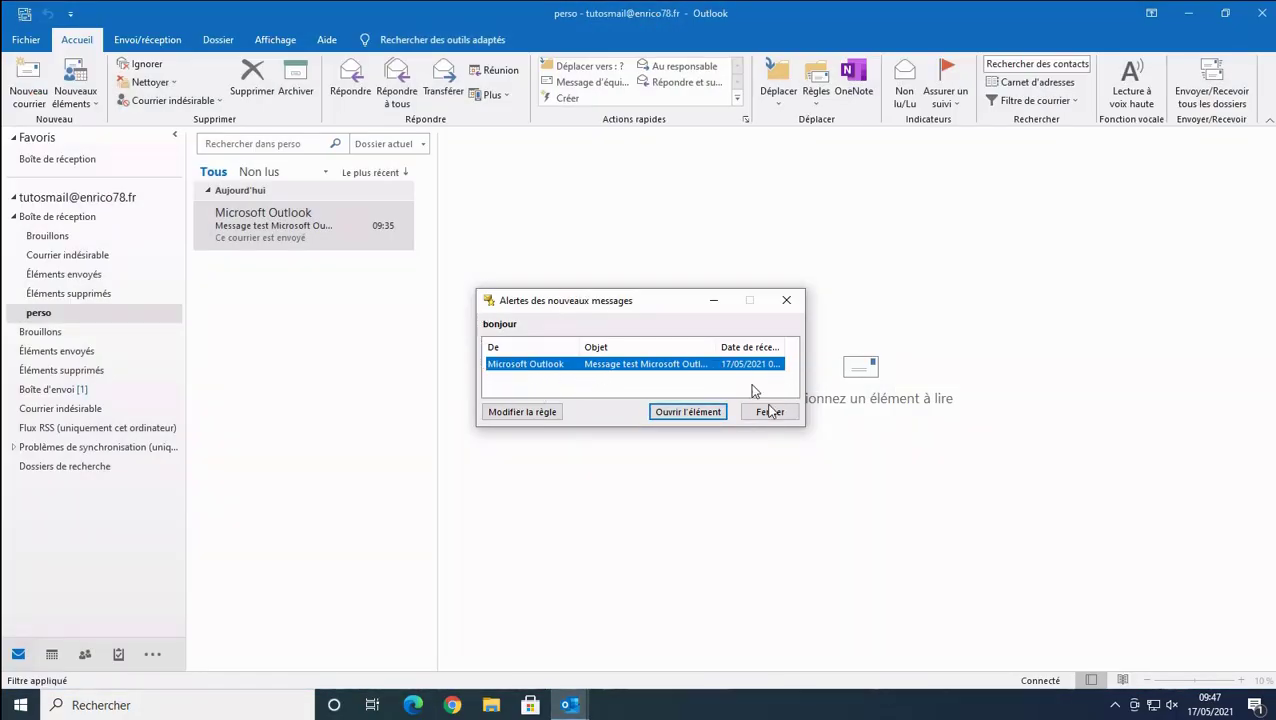
click(770, 412)
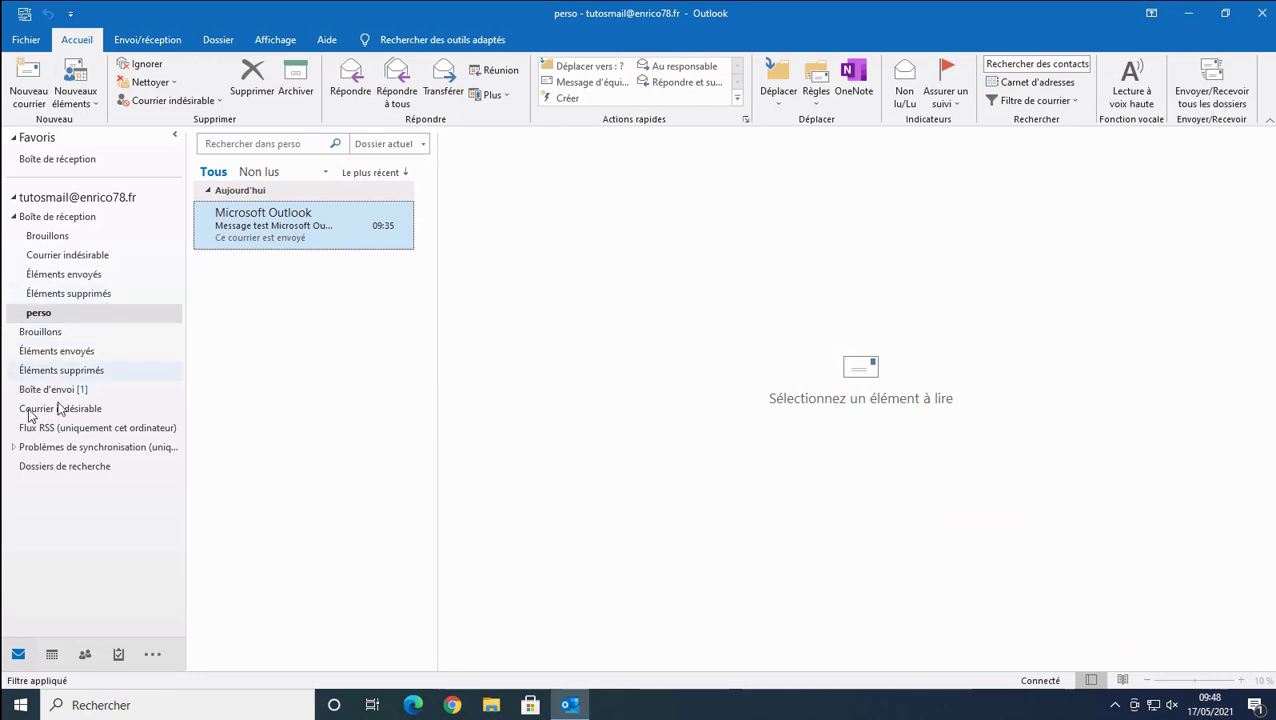
click(75, 392)
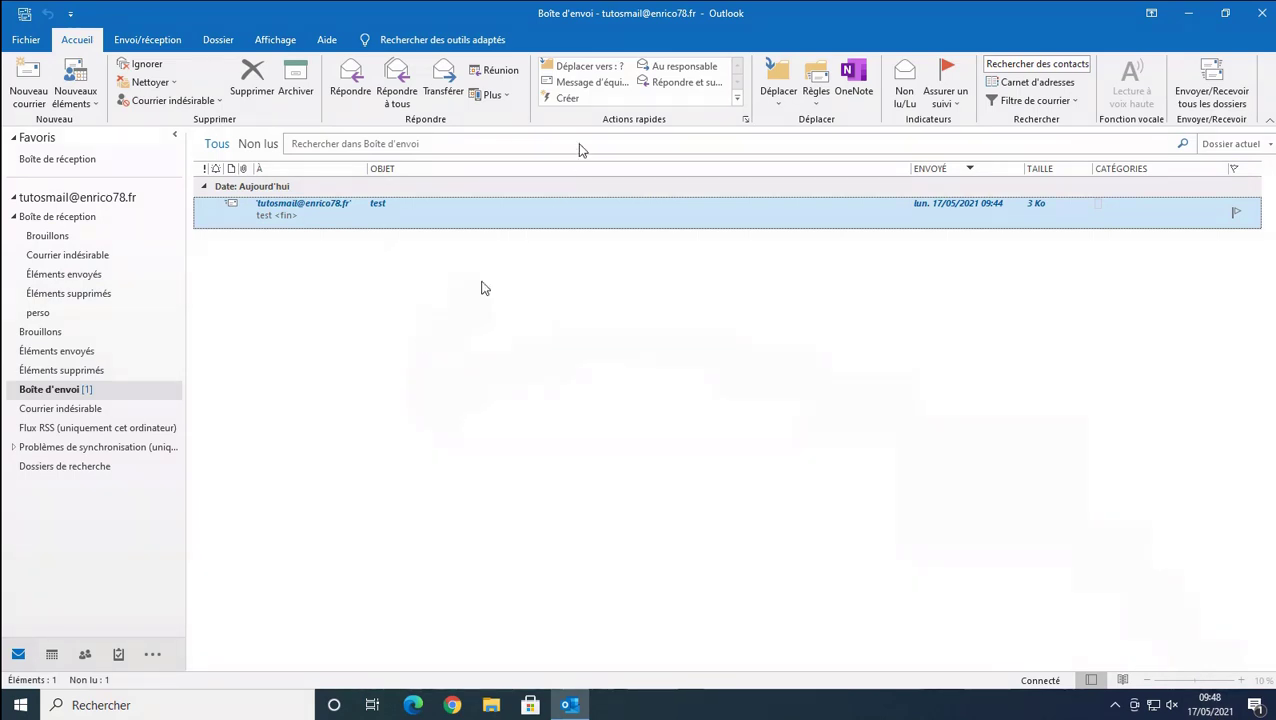
click(507, 97)
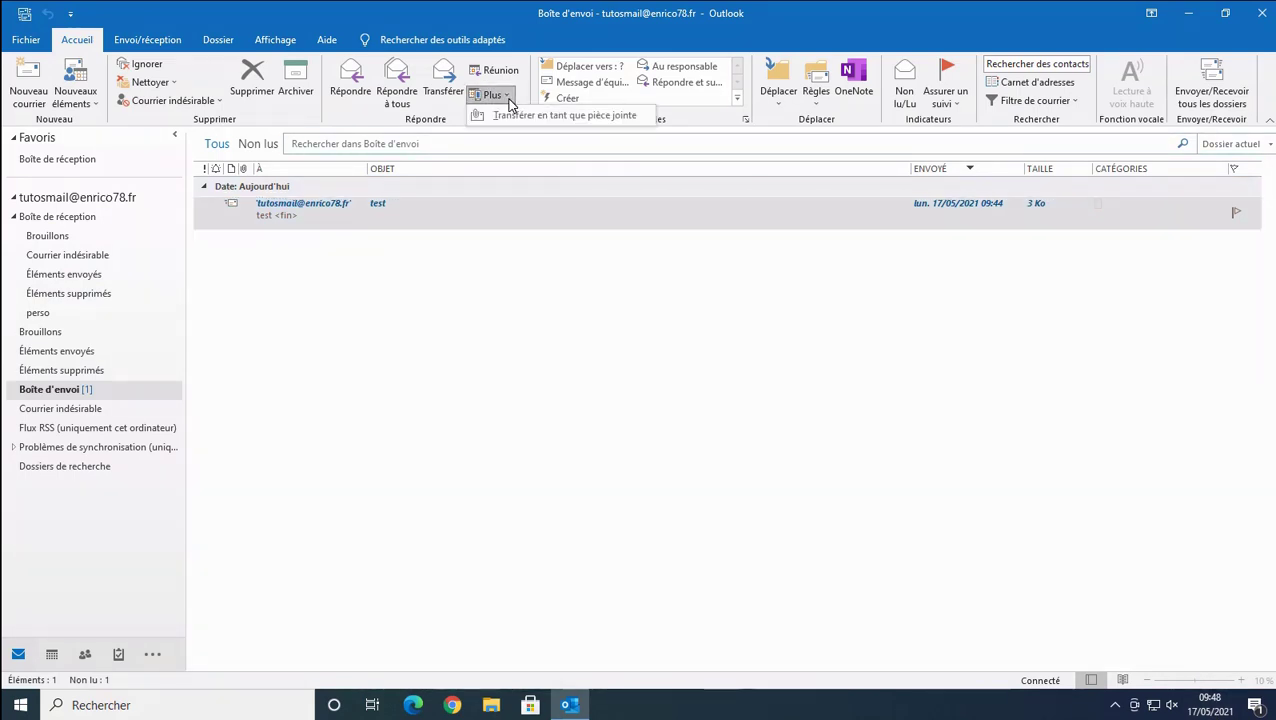
click(507, 97)
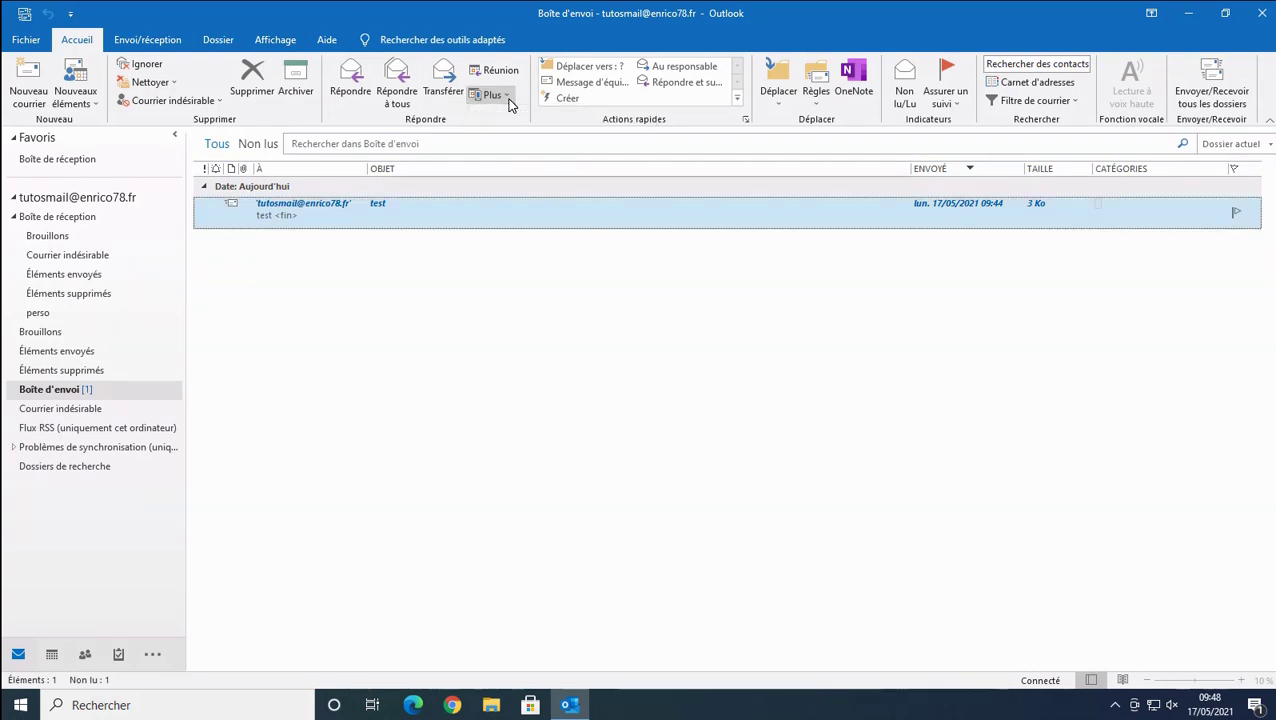
click(28, 85)
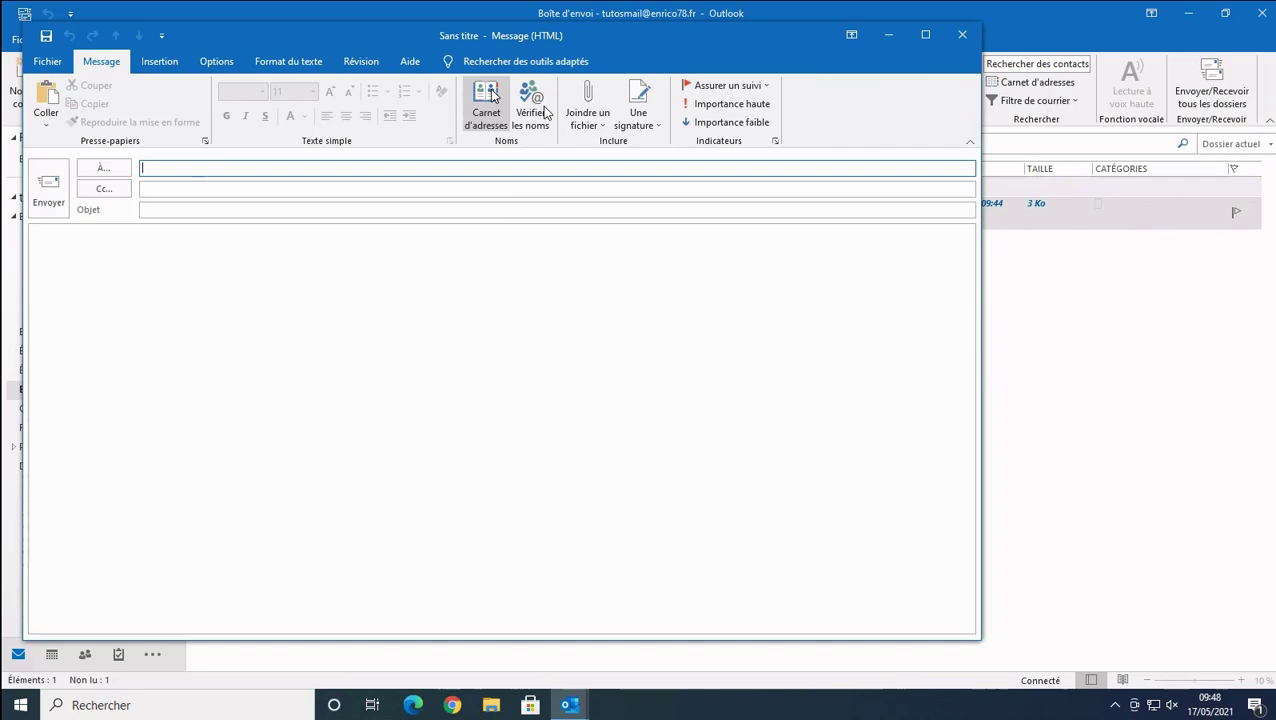
click(595, 125)
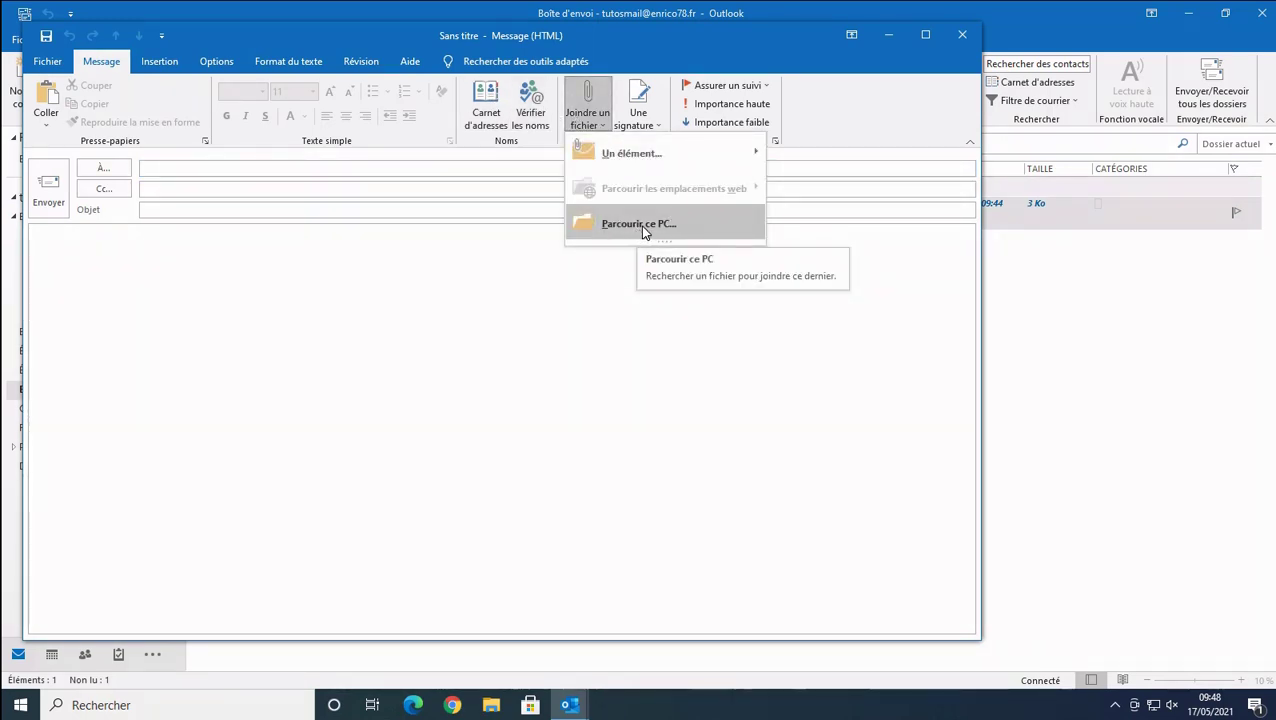
key(Escape)
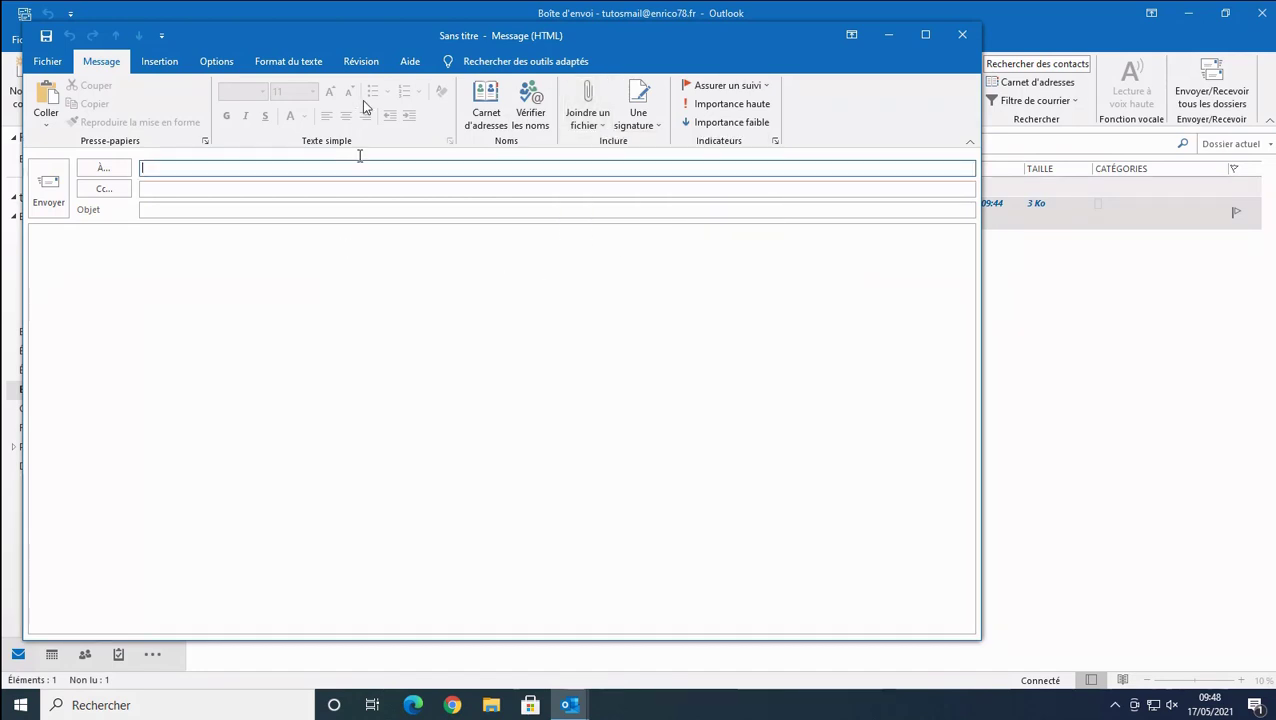
click(361, 62)
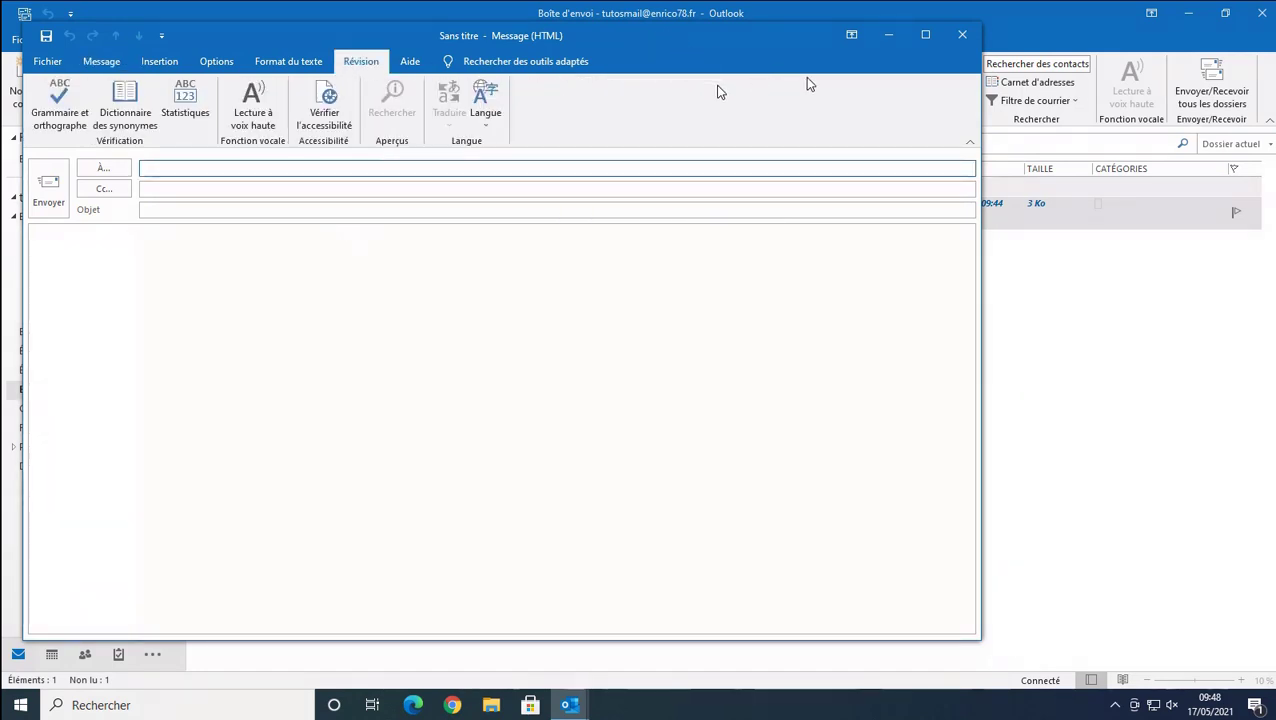
click(962, 35)
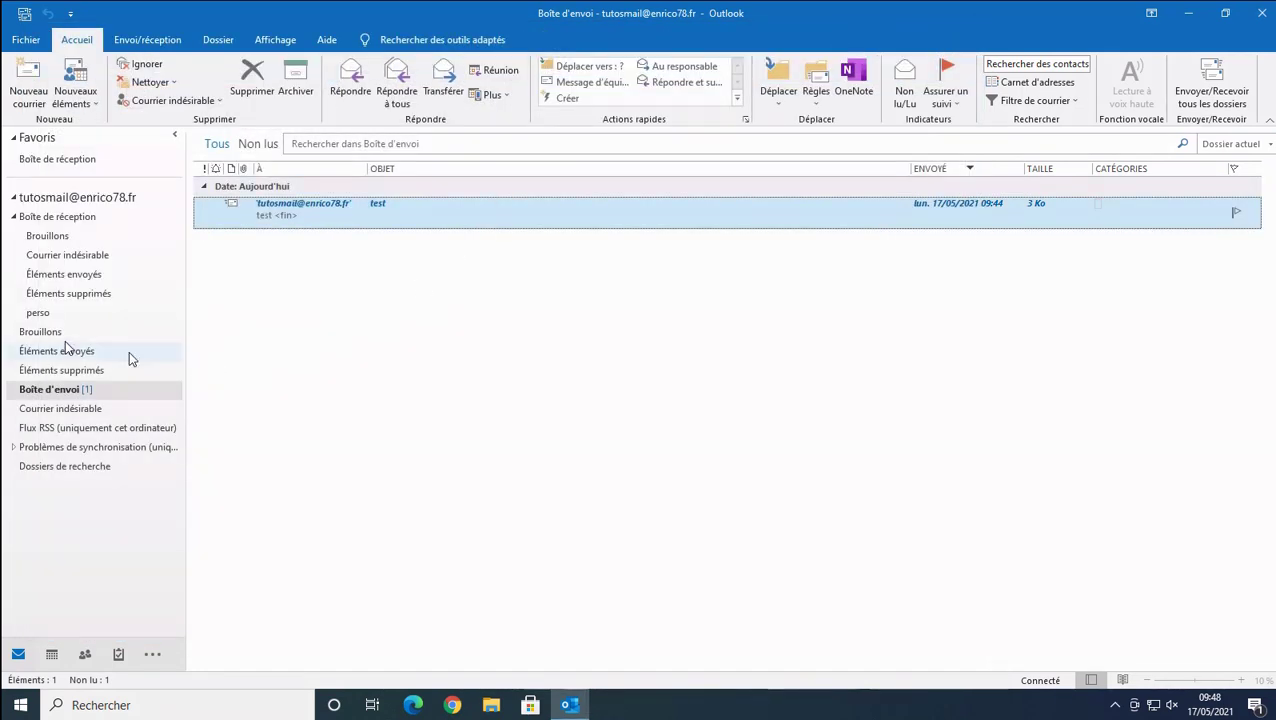
Open "Message test Microsoft Outlook" in the "perso" folder and create a meeting from it, downloading its external content.
click(40, 313)
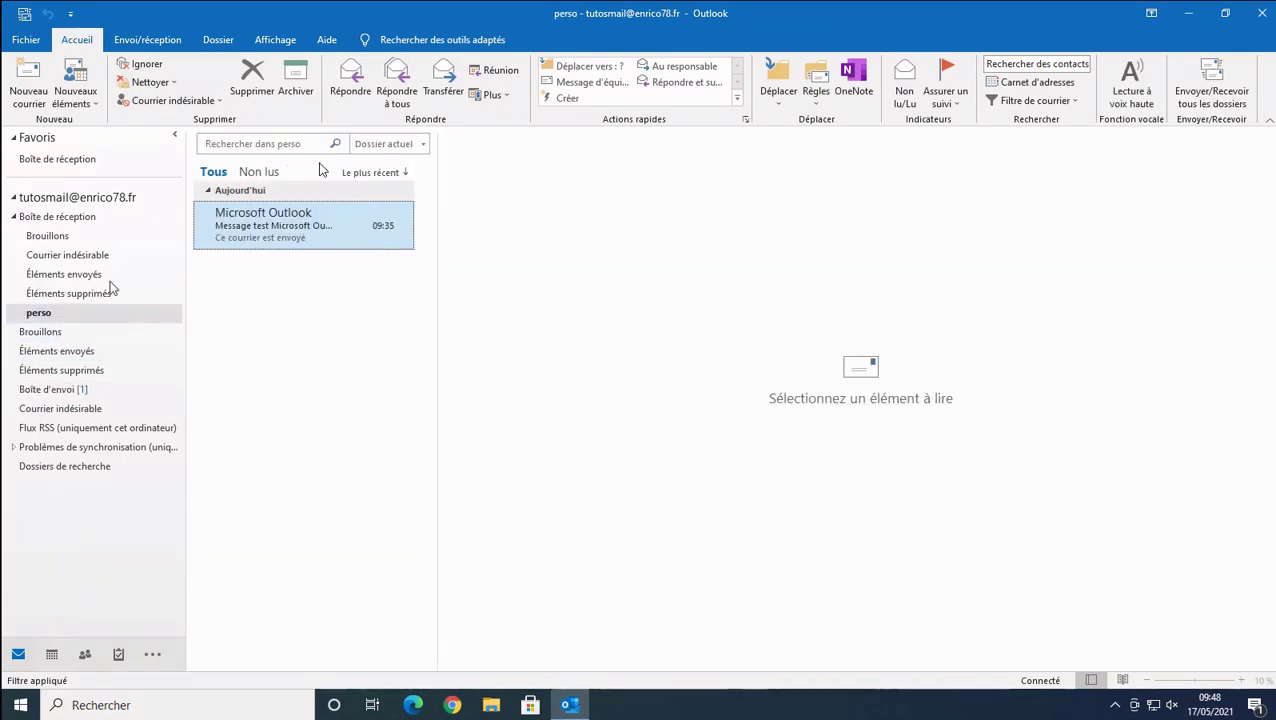
click(286, 229)
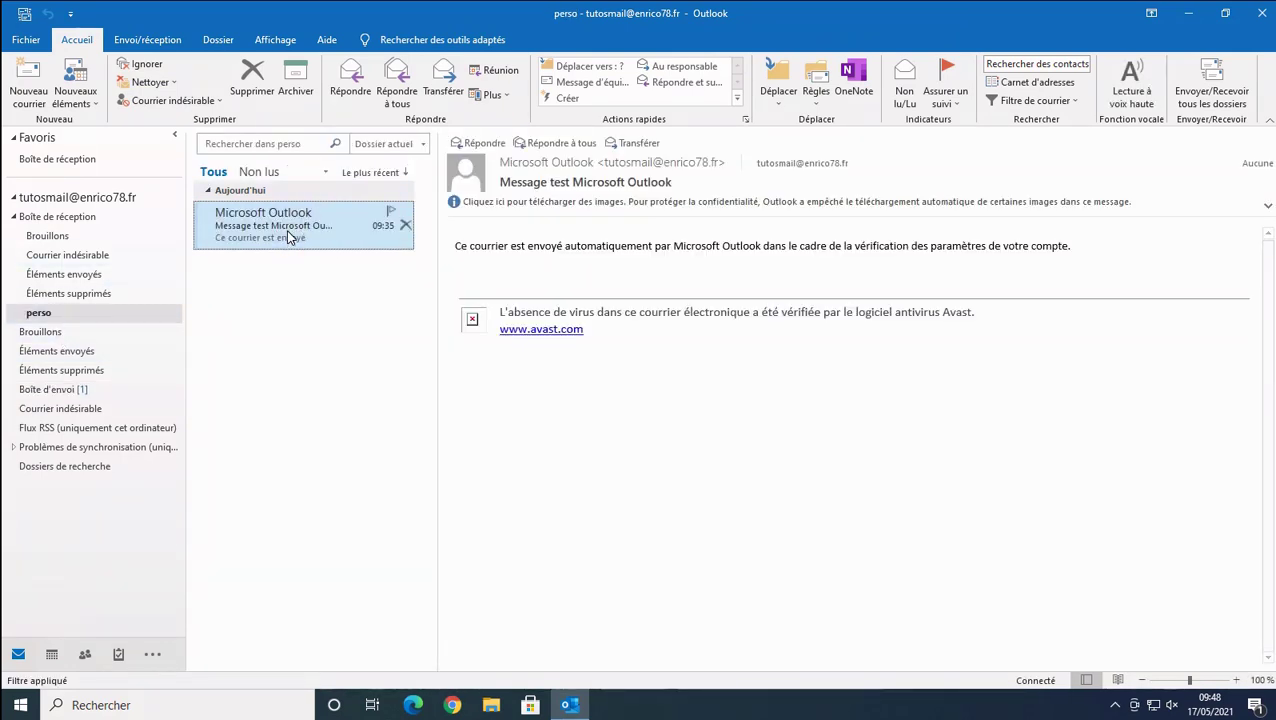
click(500, 72)
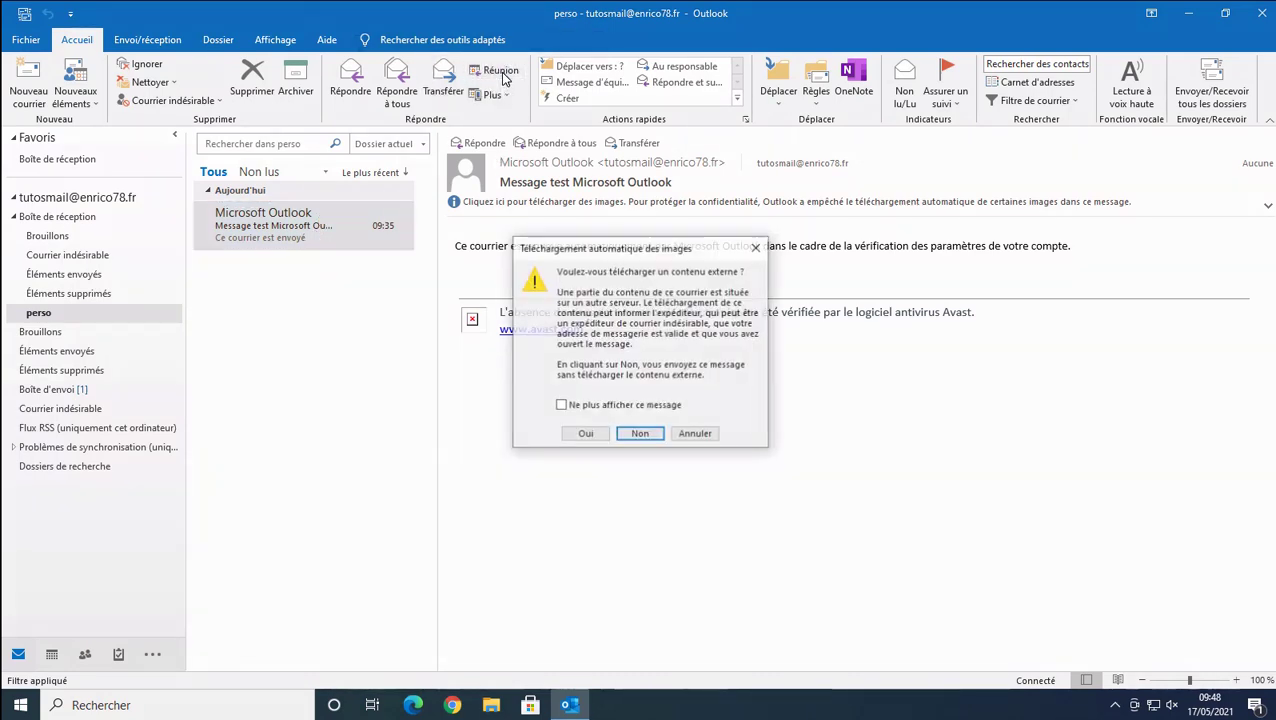
click(587, 435)
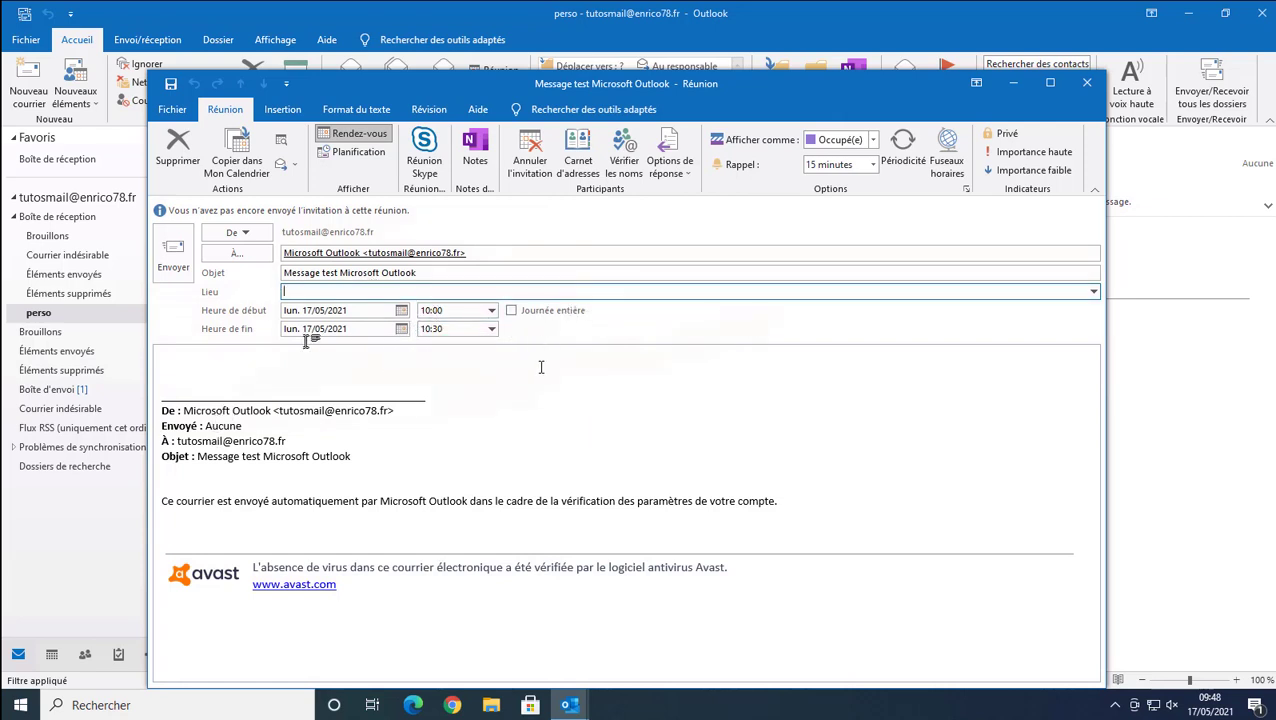
Try to make the meeting a Skype meeting, view its attendee planning, and close it without sending the invitation.
click(423, 163)
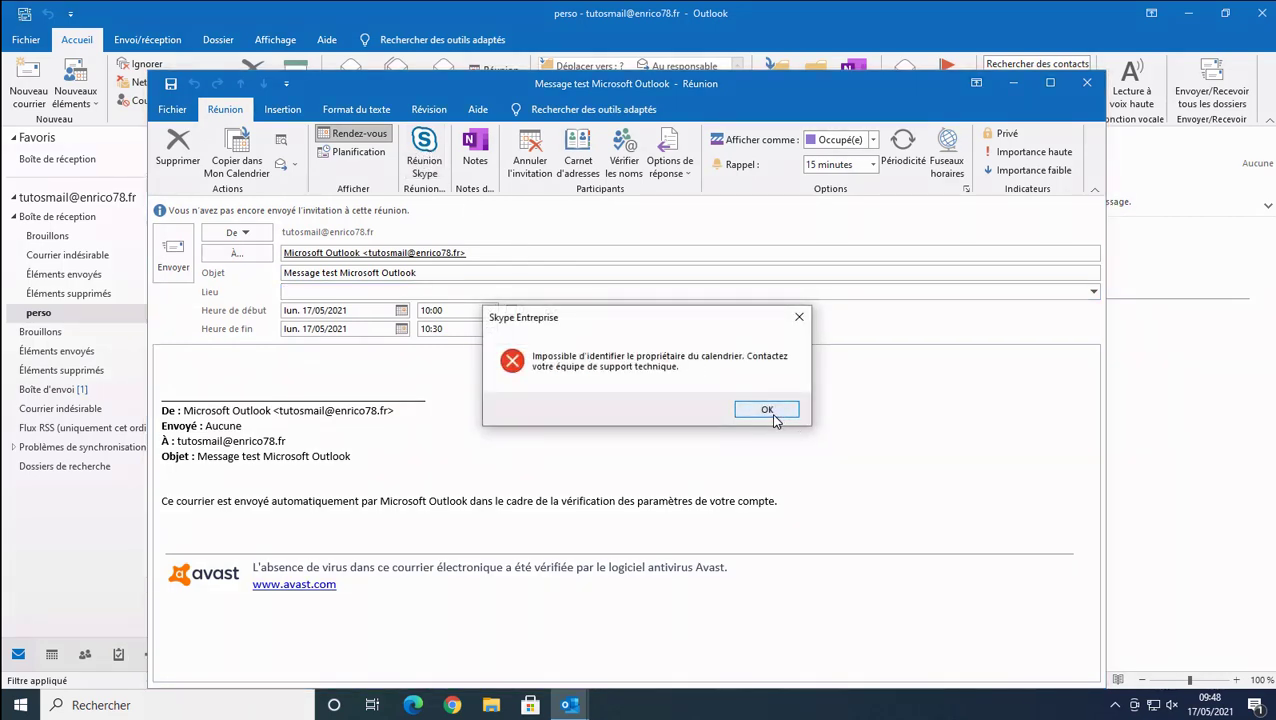
click(773, 418)
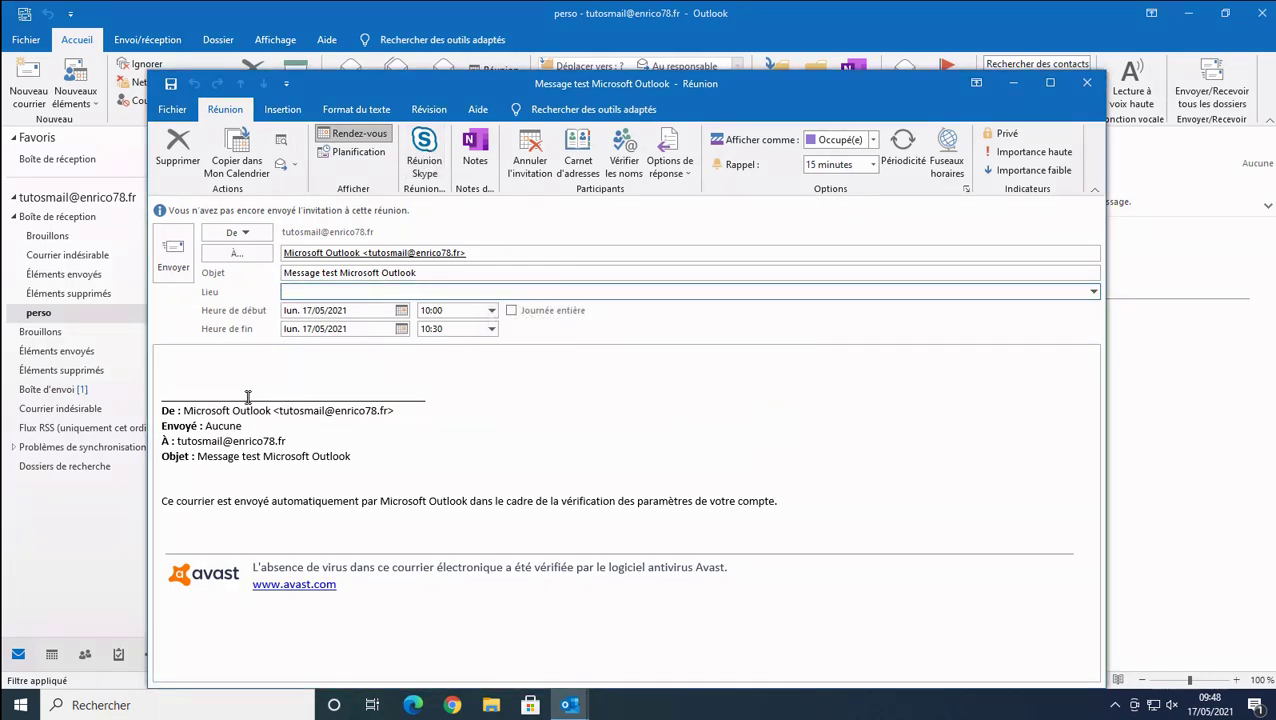
click(248, 397)
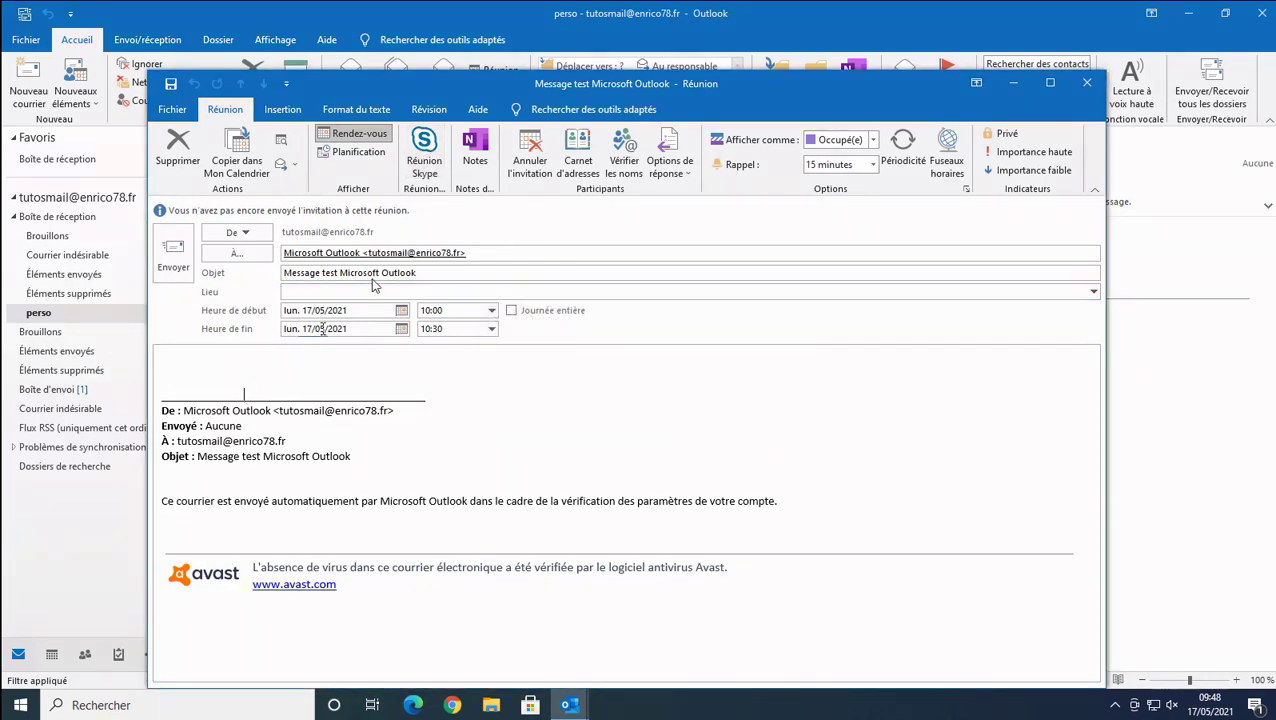
click(358, 153)
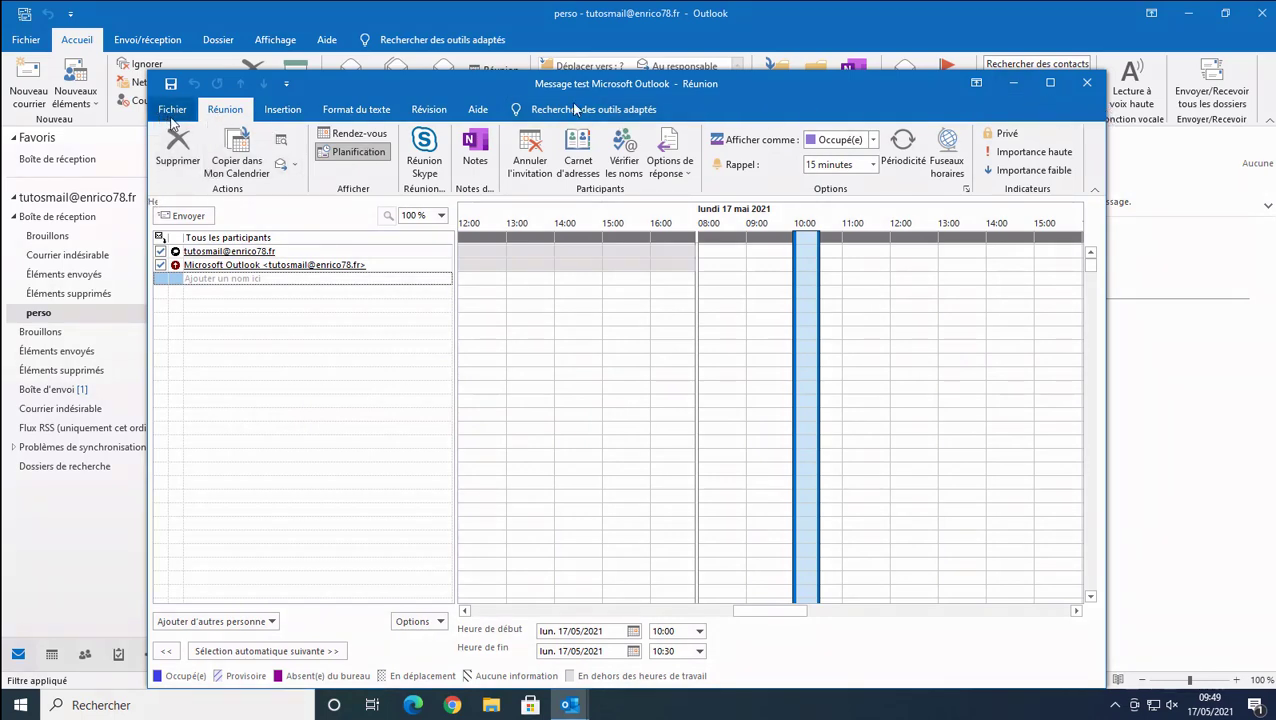
click(1089, 83)
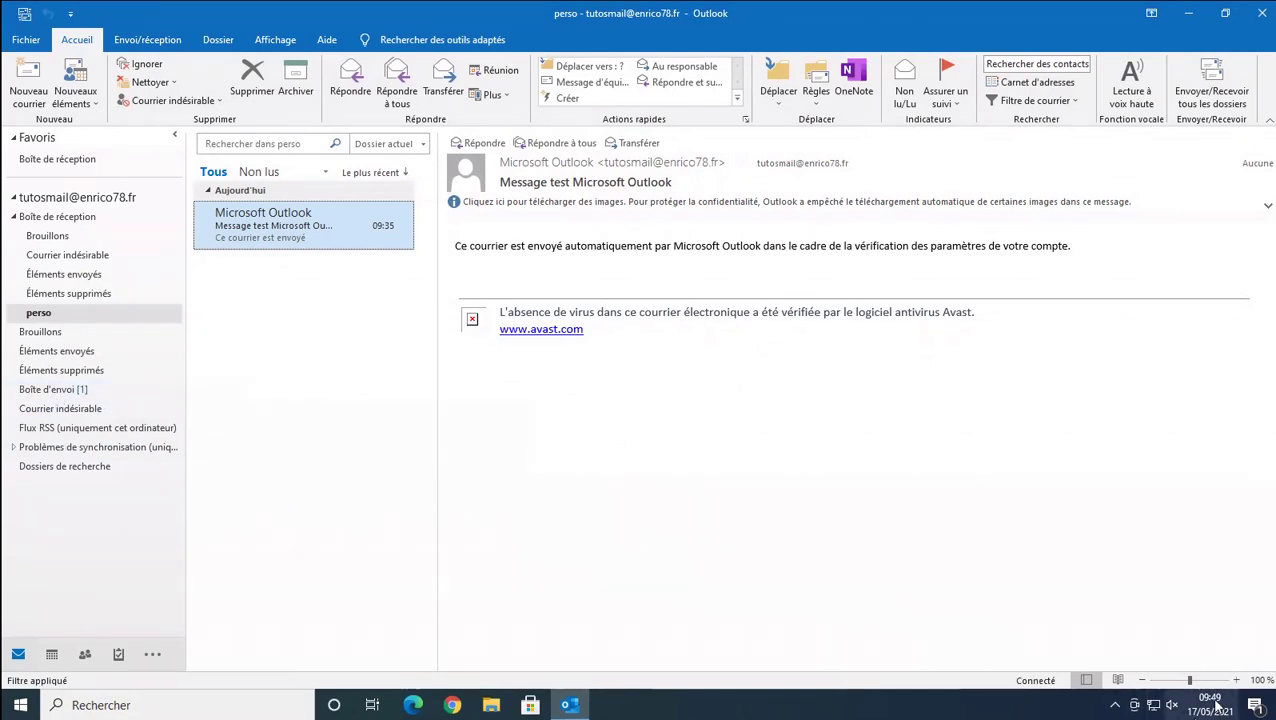
Return to "Boîte d'envoi" and send and receive all folders so the delayed "test" message goes out.
mouse_move(1226, 710)
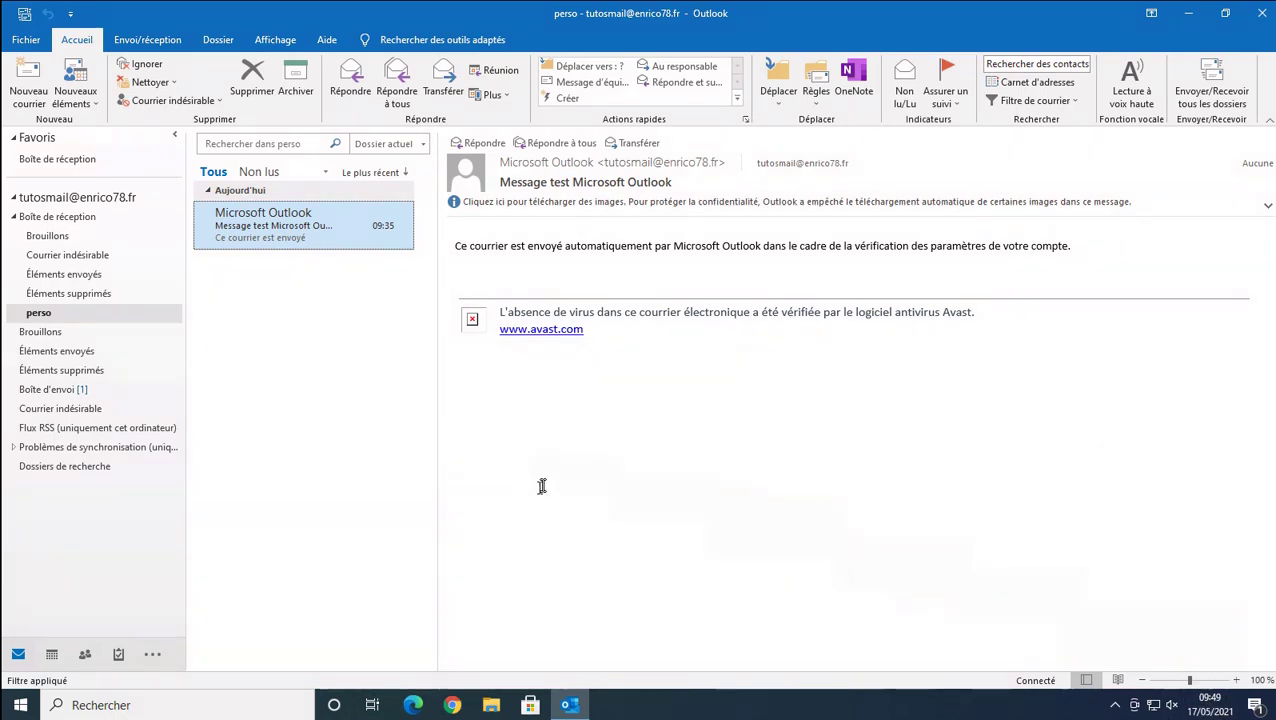
click(53, 390)
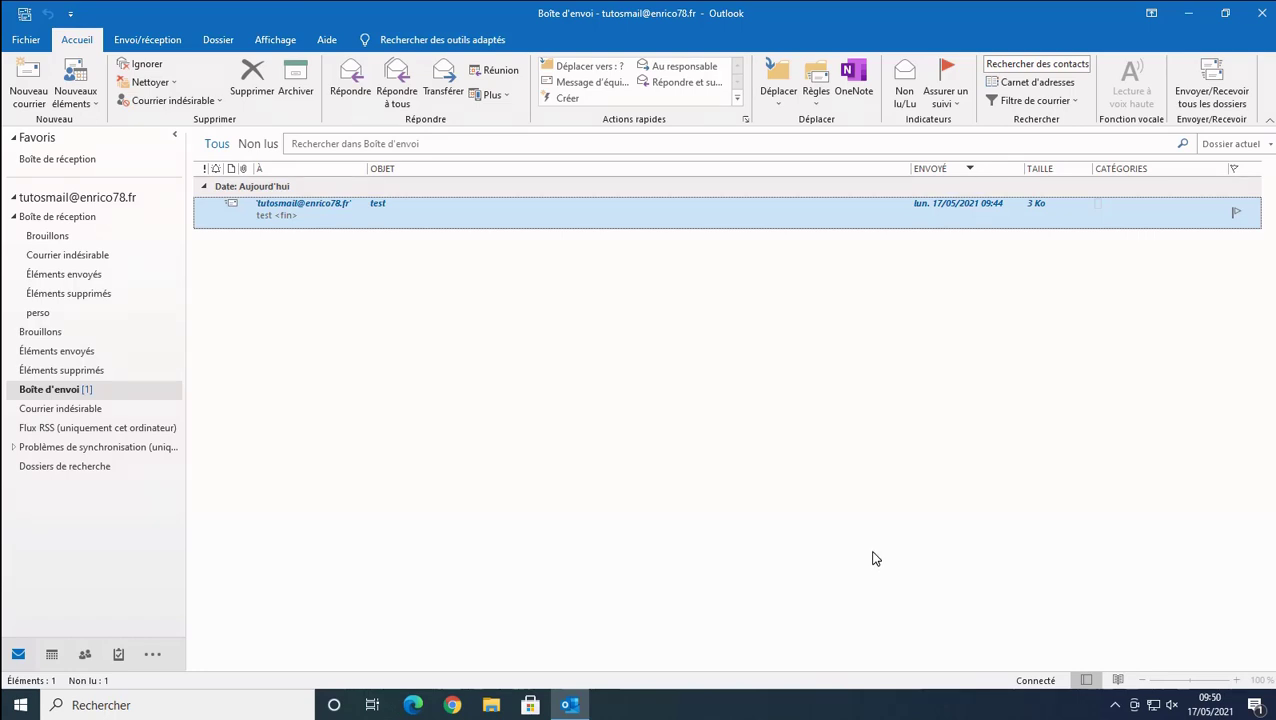
click(961, 104)
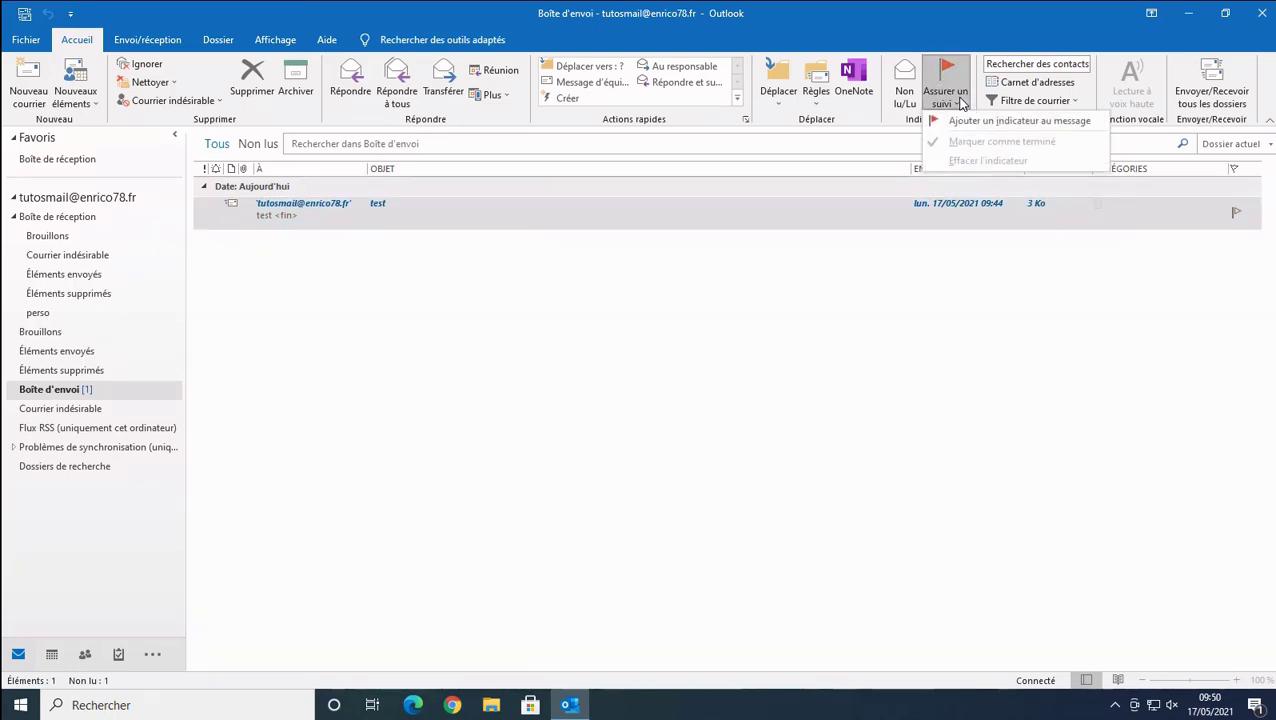
click(668, 390)
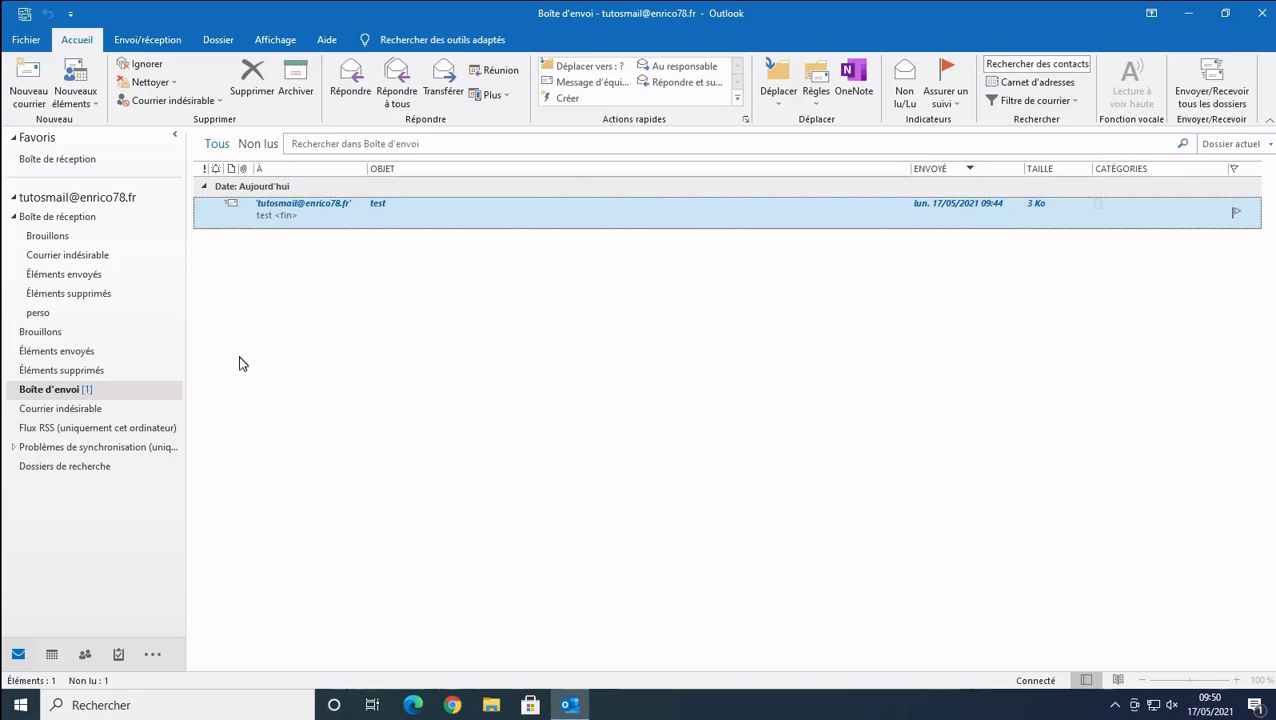
click(1210, 92)
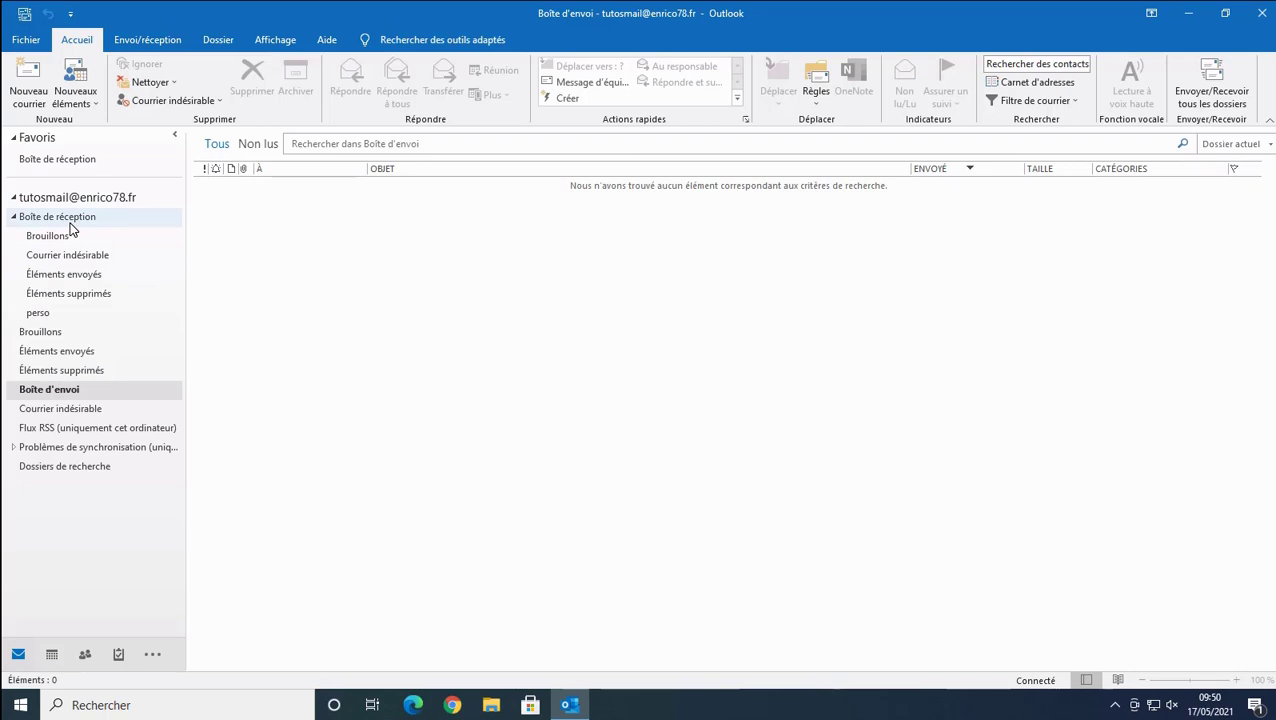
Check "Boîte de réception", dismiss the new-message alert, and open "perso" to verify where the "test" message was sorted.
click(38, 219)
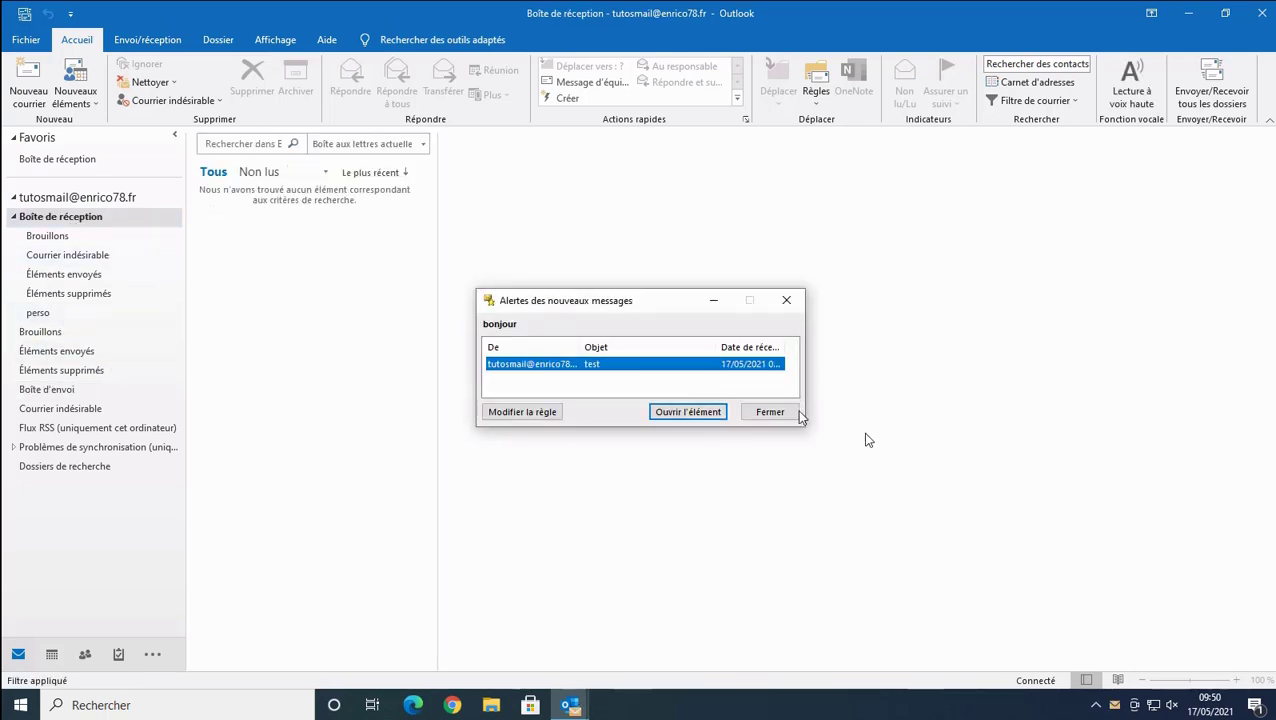
click(784, 414)
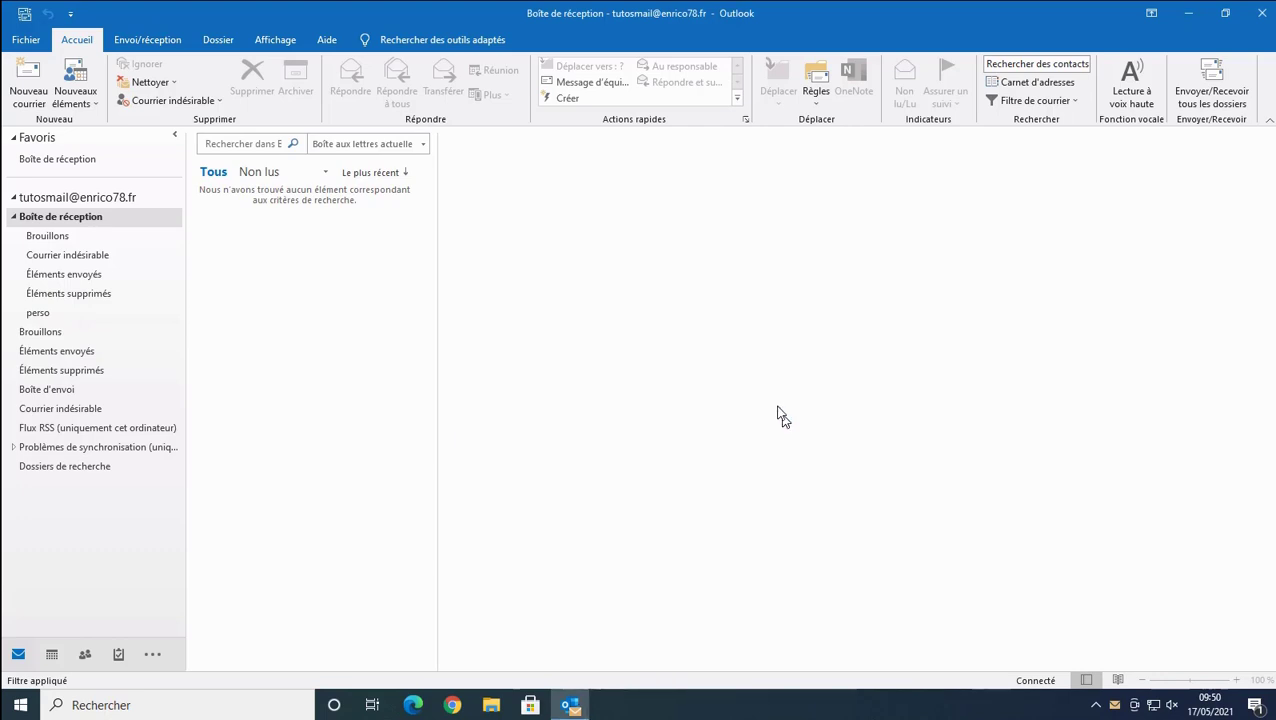
click(38, 315)
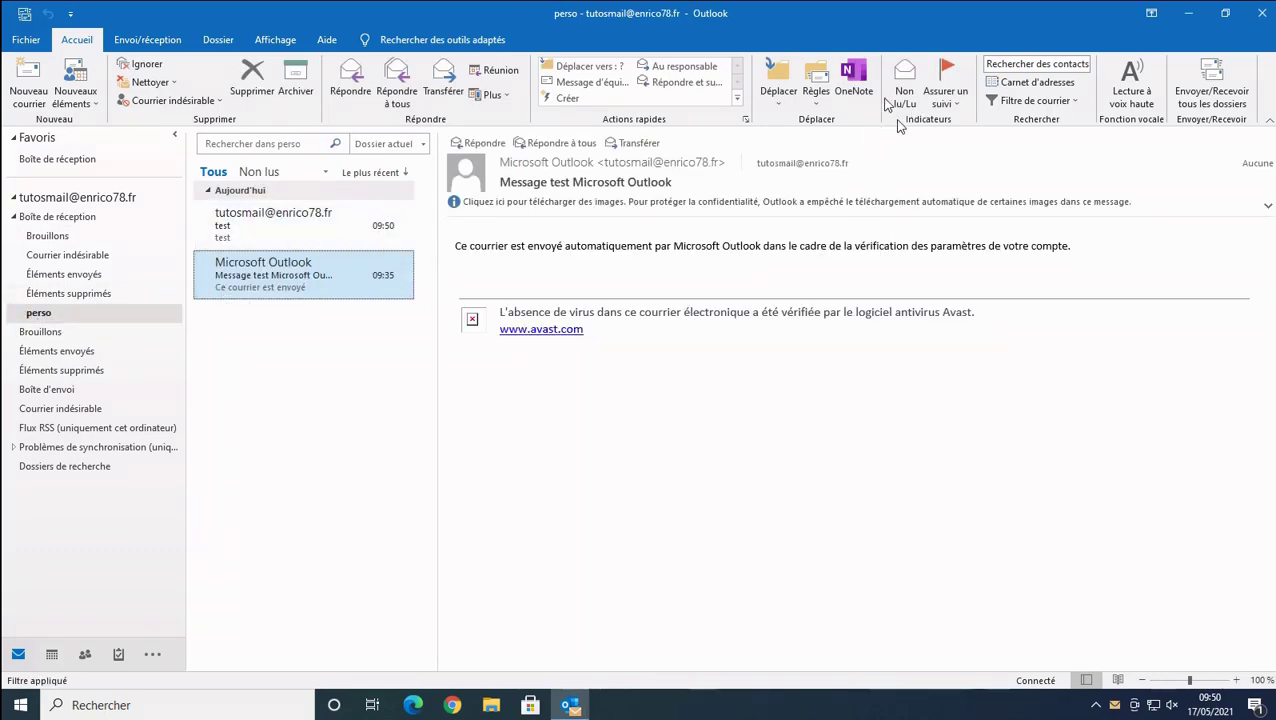
Open the rules and alerts manager, select the existing mail rule, and review its modification options.
click(824, 101)
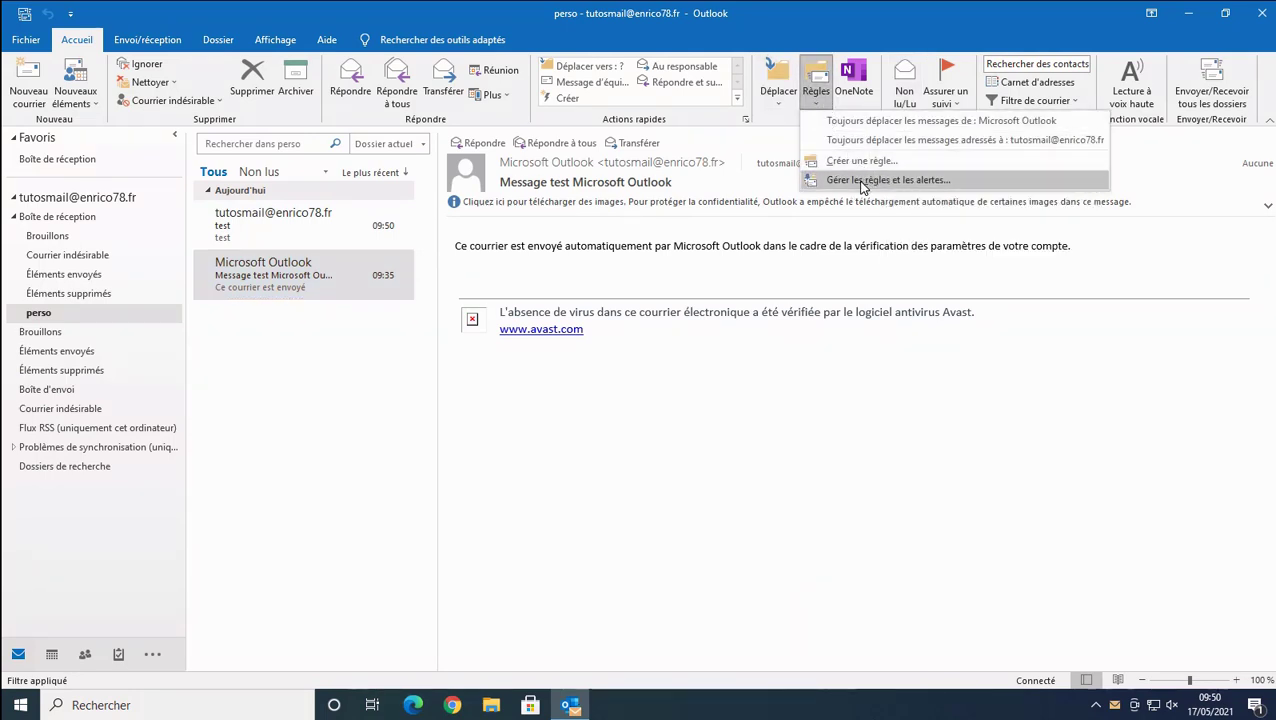
click(862, 183)
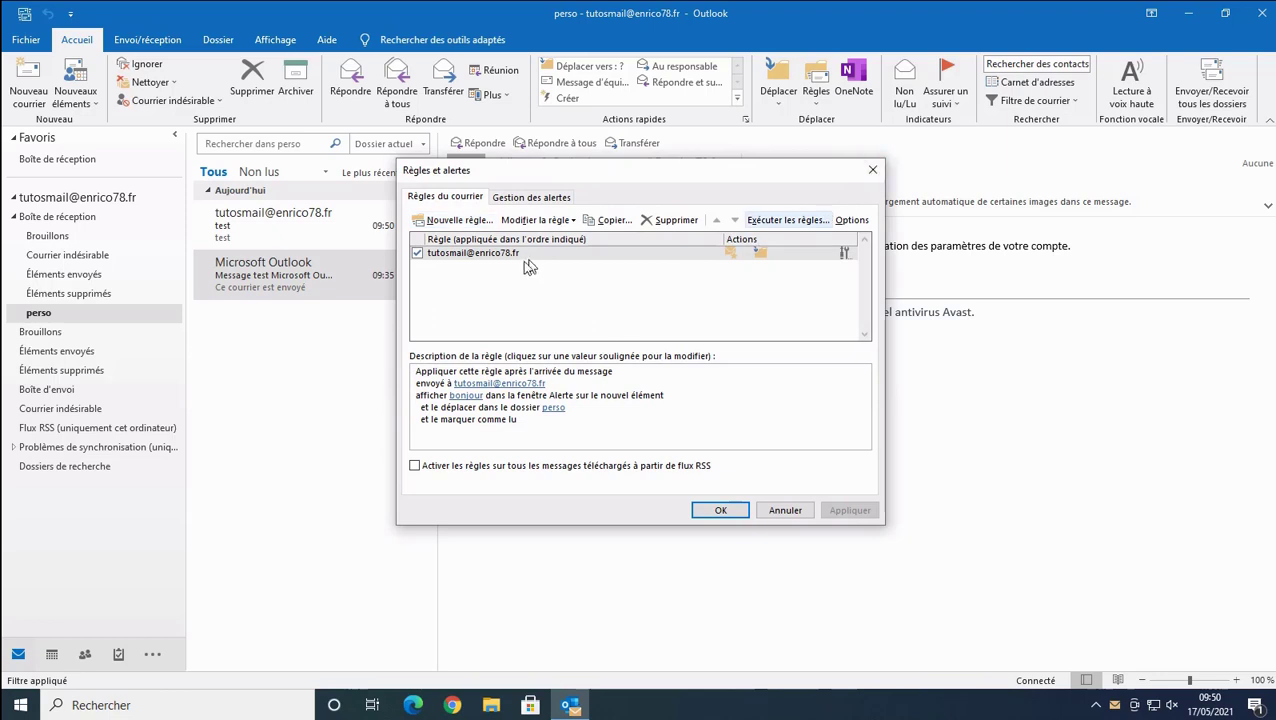
click(501, 257)
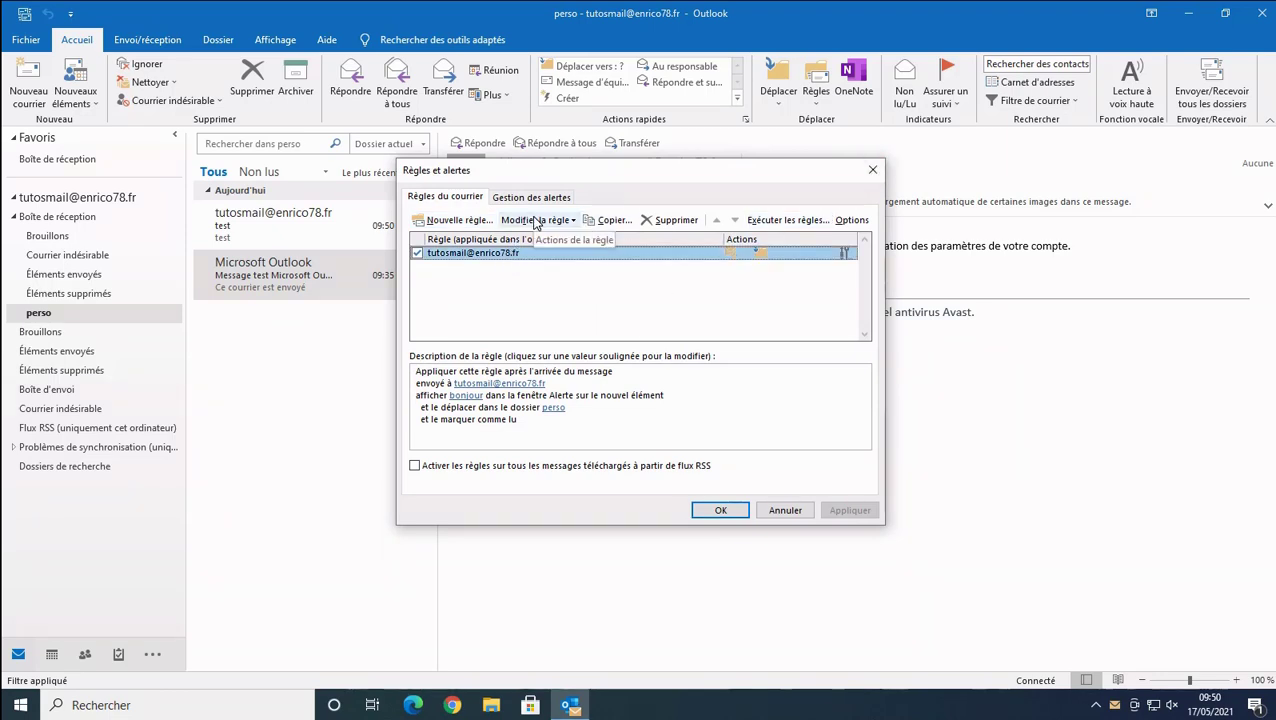
click(530, 222)
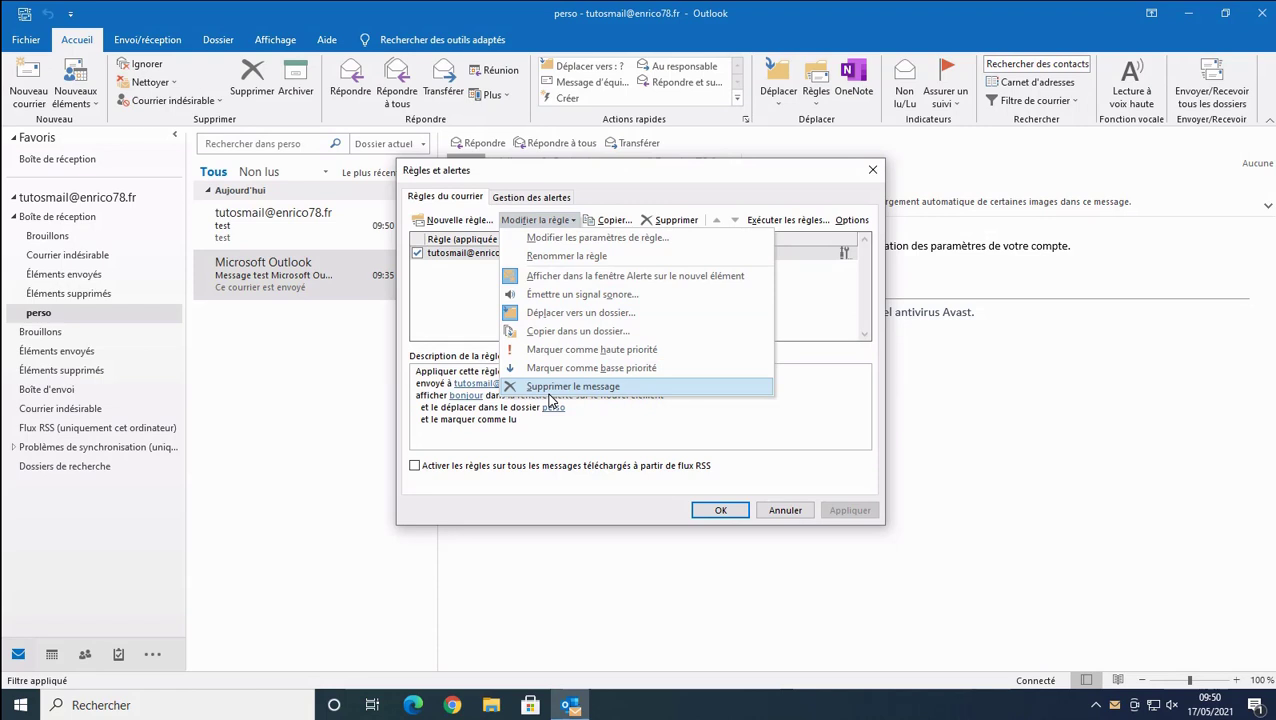
click(709, 512)
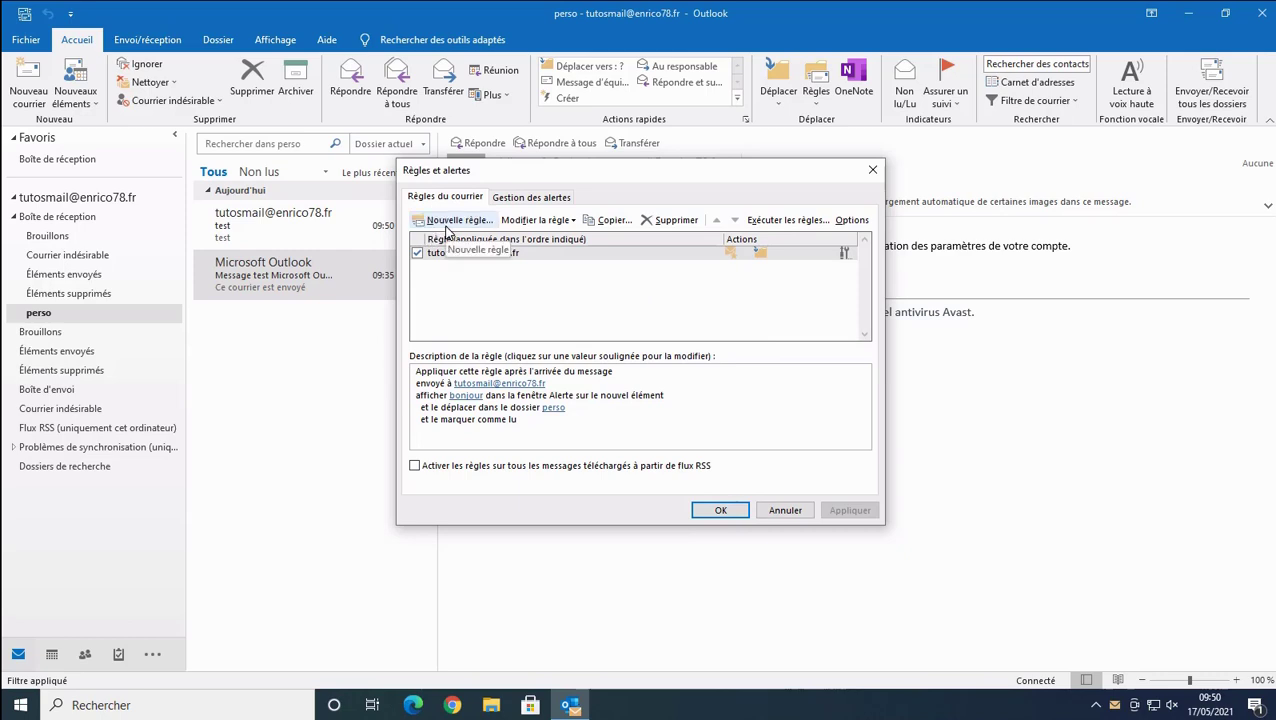
Switch to alert management, start a new alert, and expand the "Sources visitées" list.
click(530, 197)
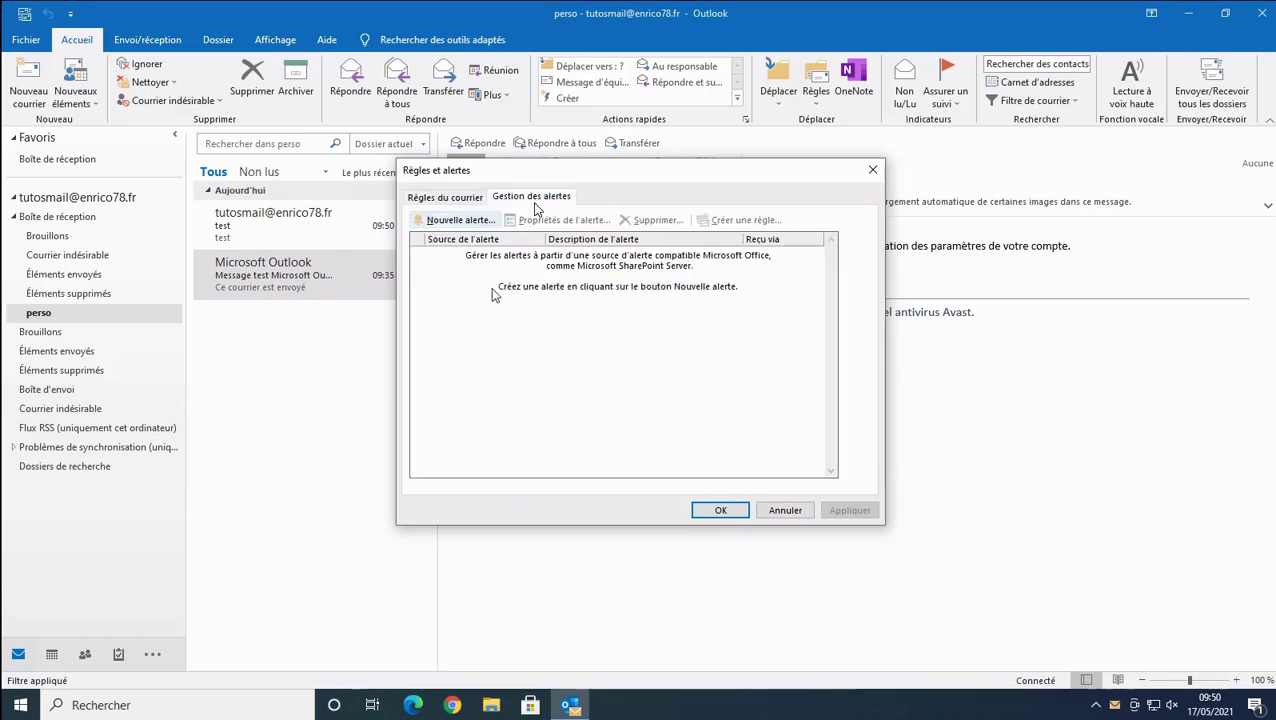
click(462, 222)
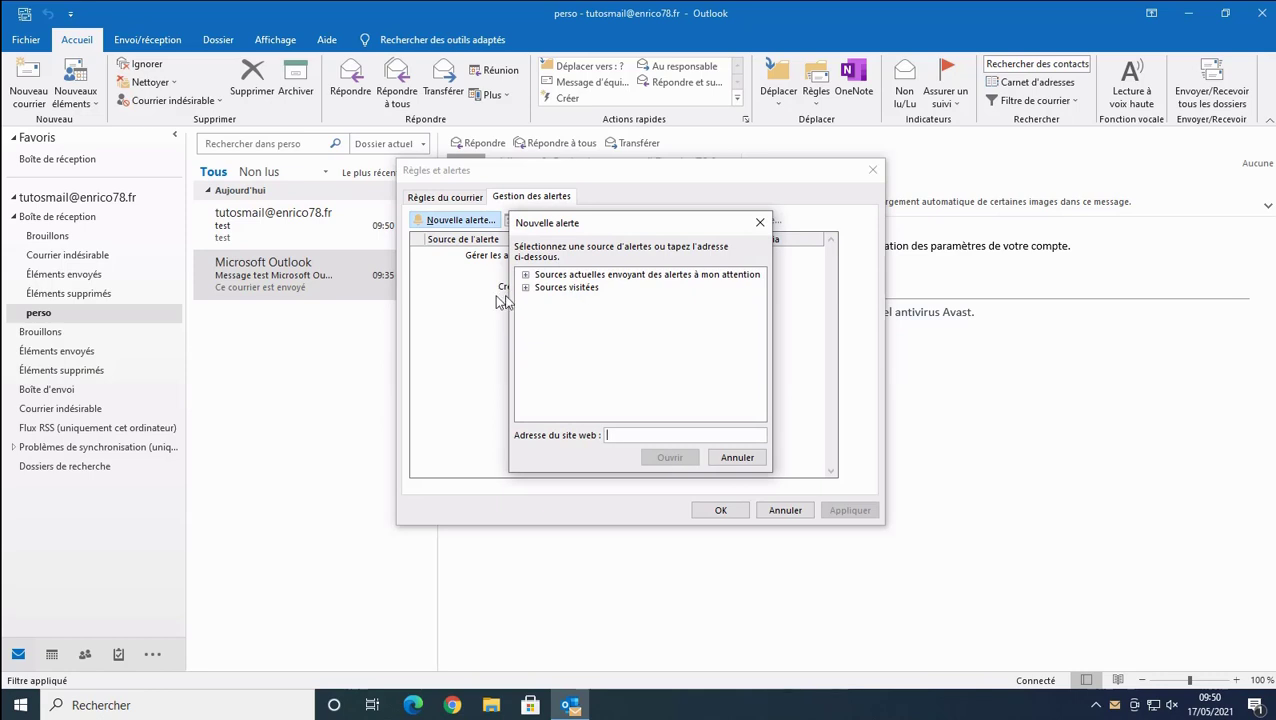
click(524, 288)
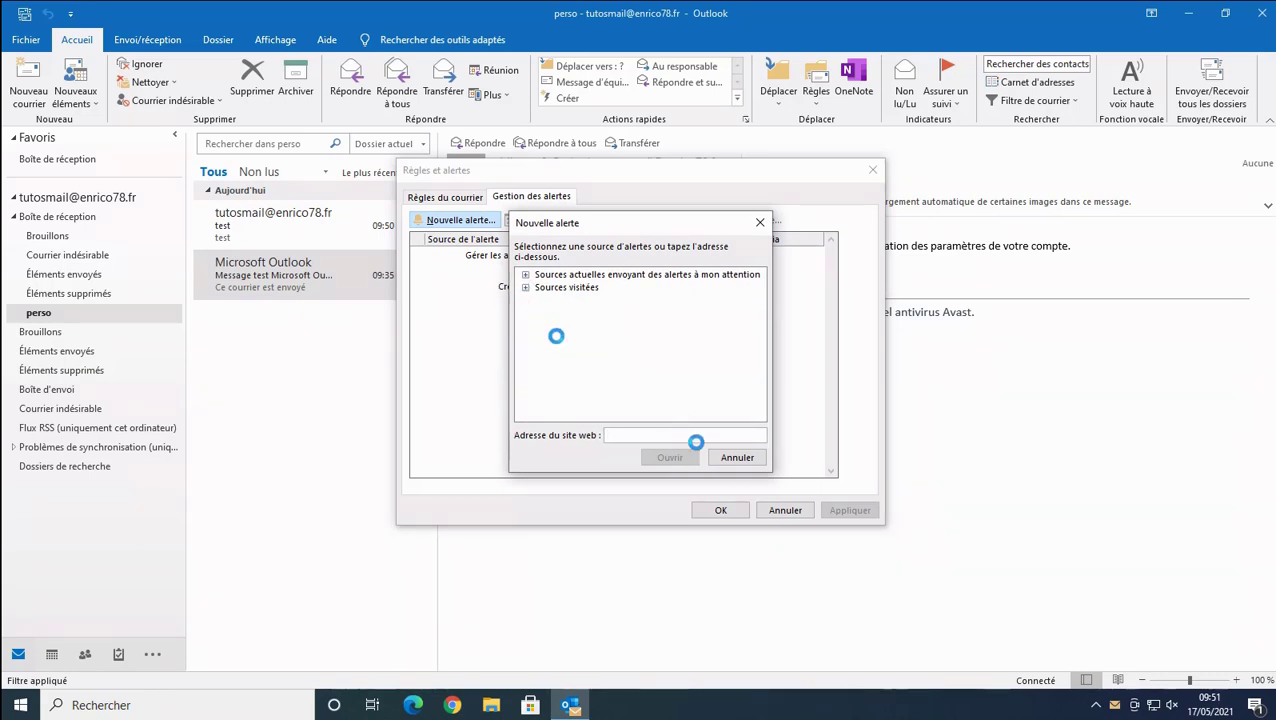